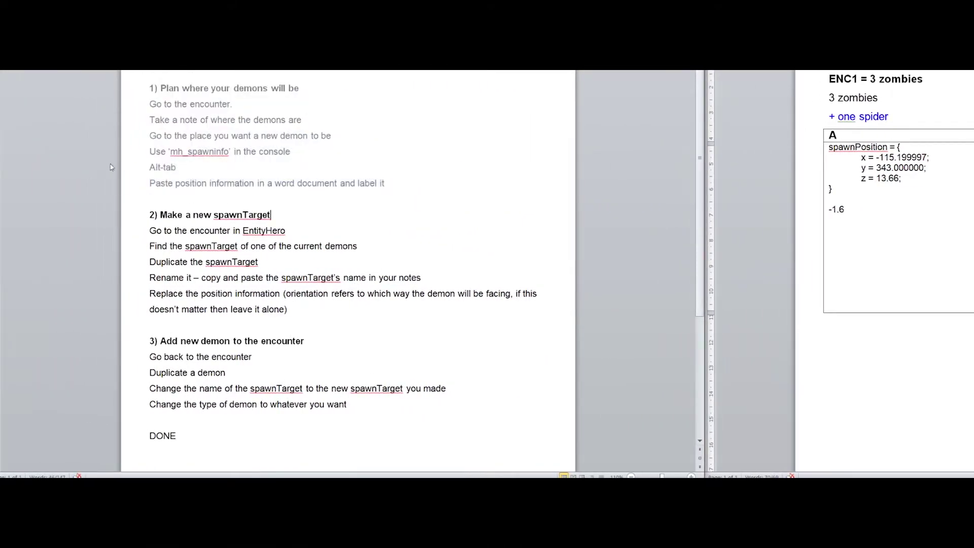
Switch to EntityHero, load the current level's entities and go to the current encounter
scroll(105, 166, down, 2)
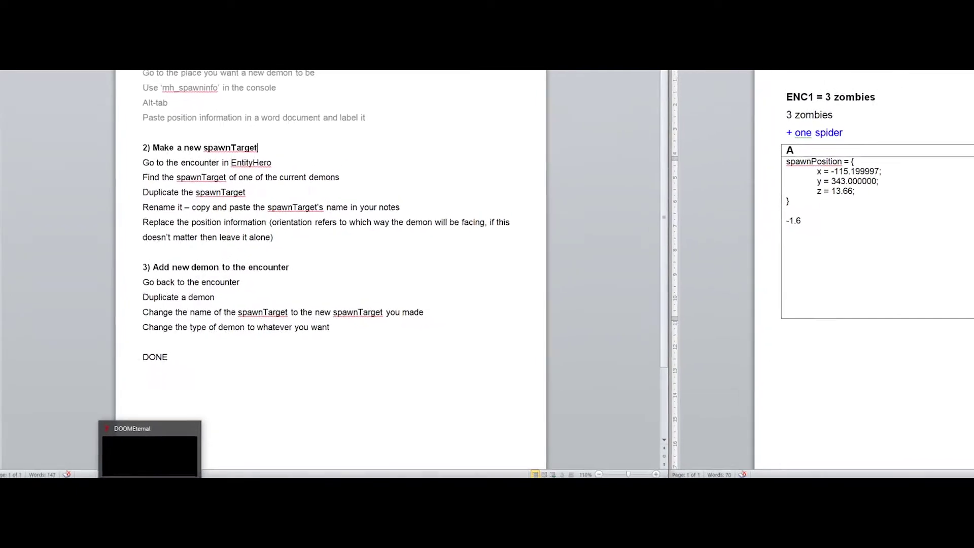
click(96, 471)
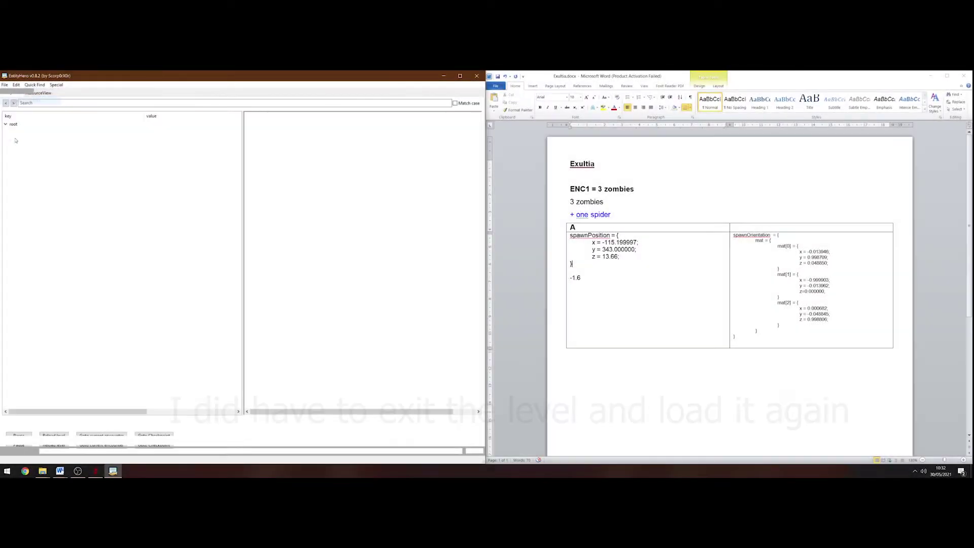
click(4, 85)
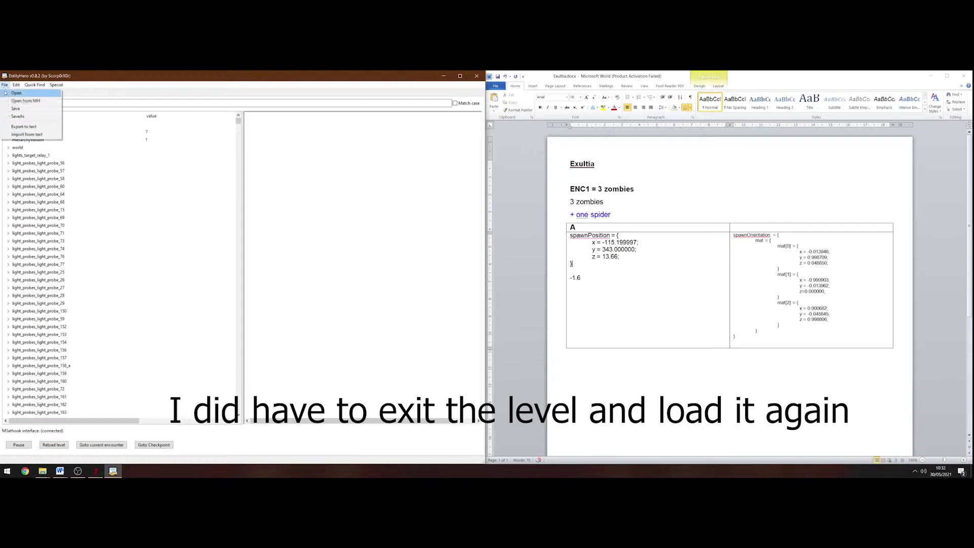
click(38, 203)
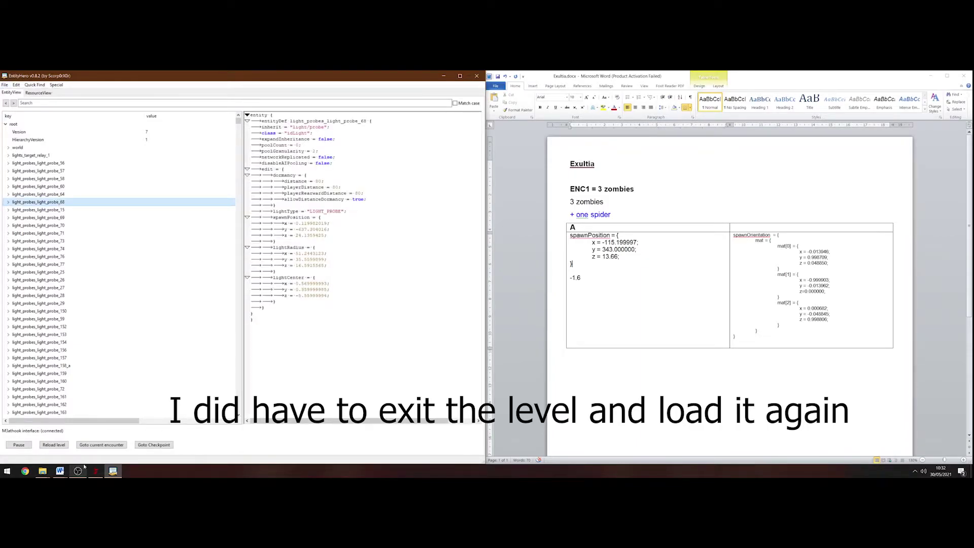
click(91, 444)
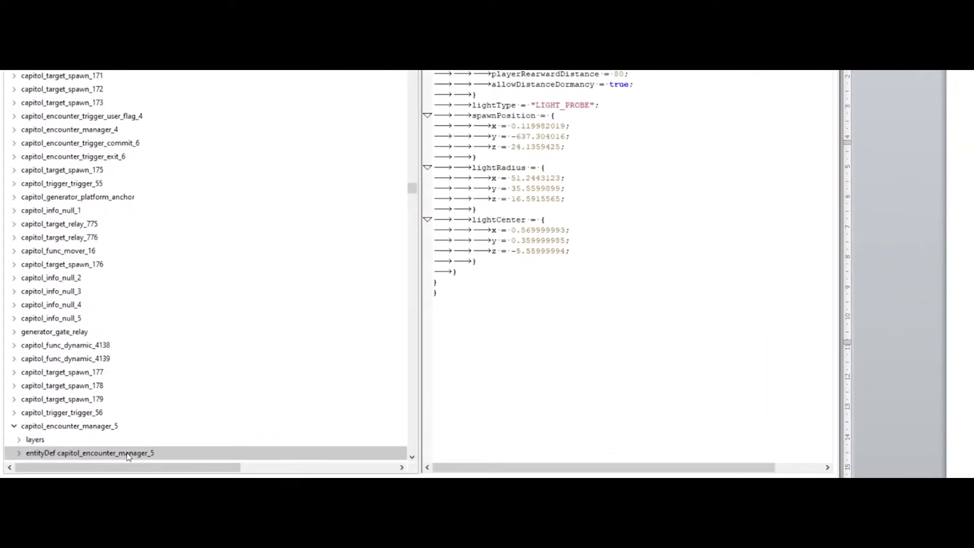
Expand capitol_encounter_manager_5 through edit, encounterComponent and entityEvents down to its events
scroll(56, 284, down, 8)
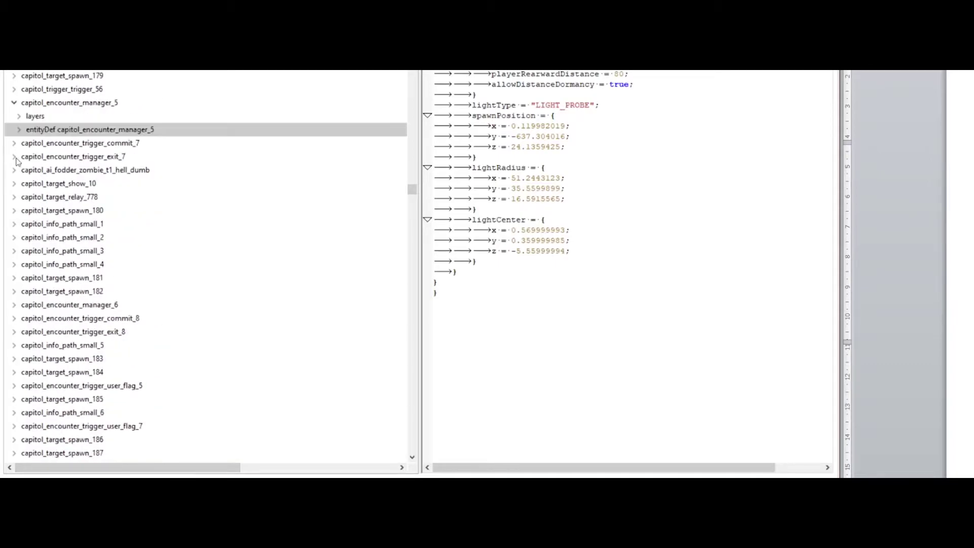
click(19, 131)
click(24, 237)
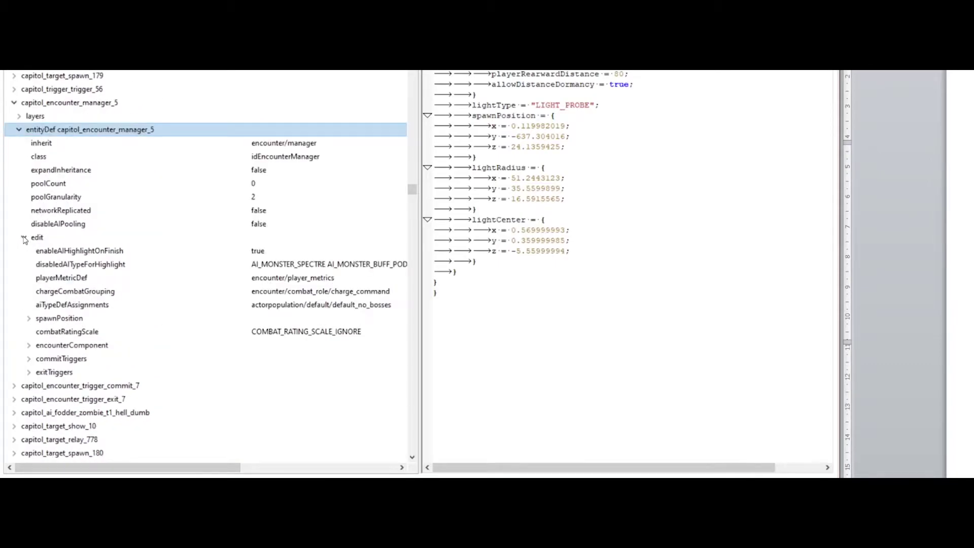
click(29, 346)
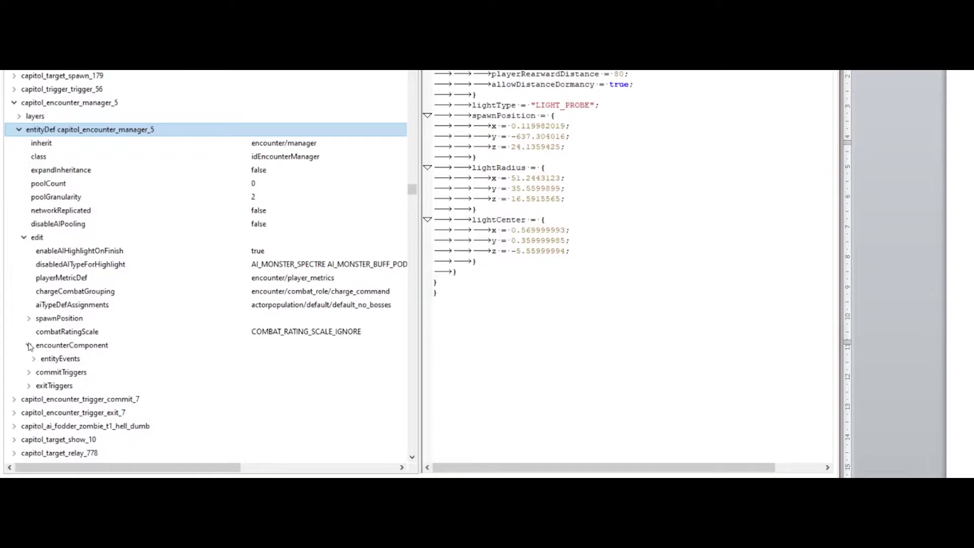
scroll(30, 343, down, 4)
click(34, 198)
click(39, 225)
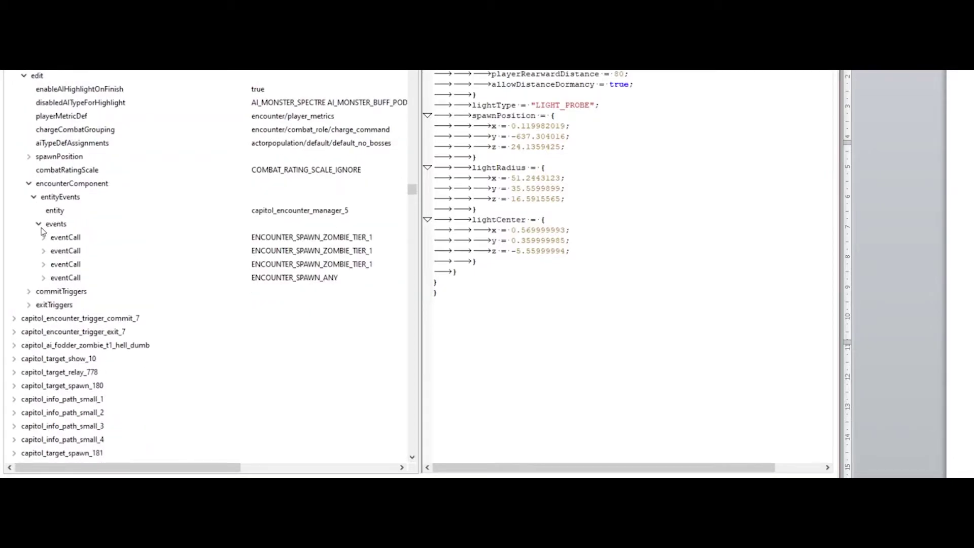
Look through the encounter's three zombie spawn events and check the notes on finding a current demon's spawnTarget
click(104, 243)
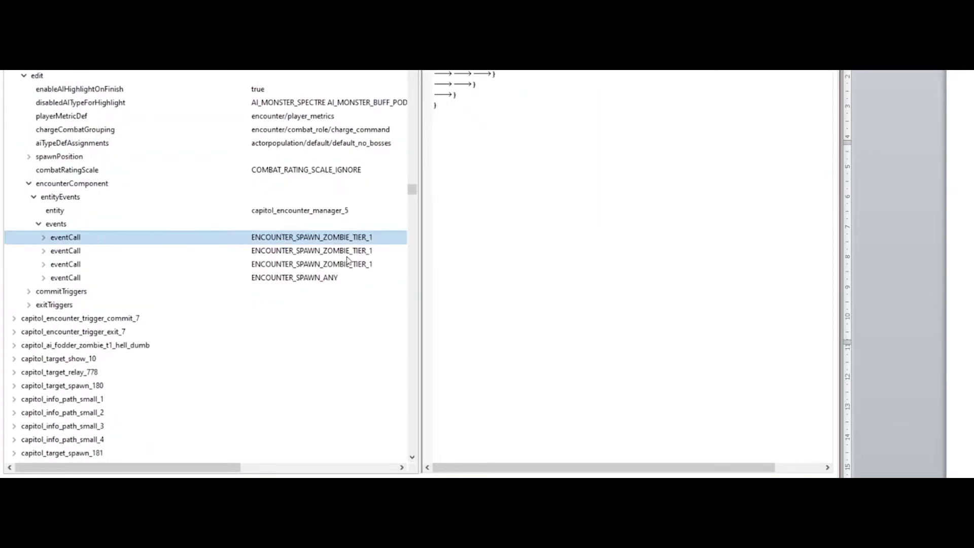
key(Down)
key(Down)
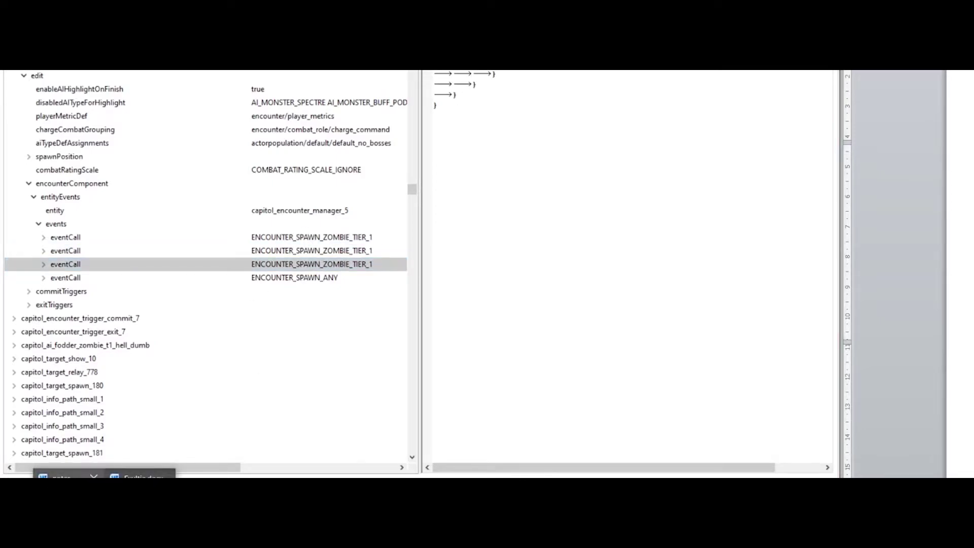
click(69, 473)
drag(186, 168, 434, 175)
click(252, 171)
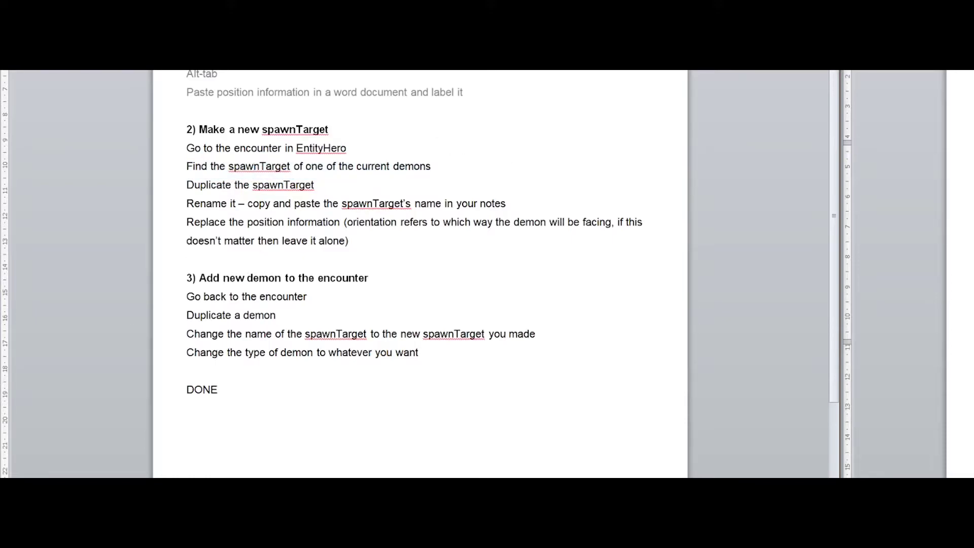
click(133, 475)
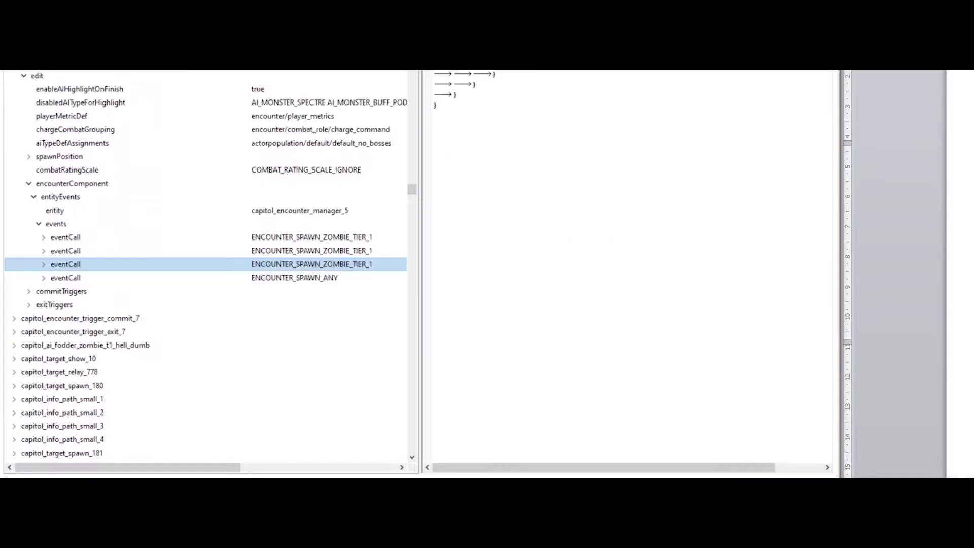
Expand the third zombie event's args and copy its entity name, capitol_target_spawn_179
click(43, 265)
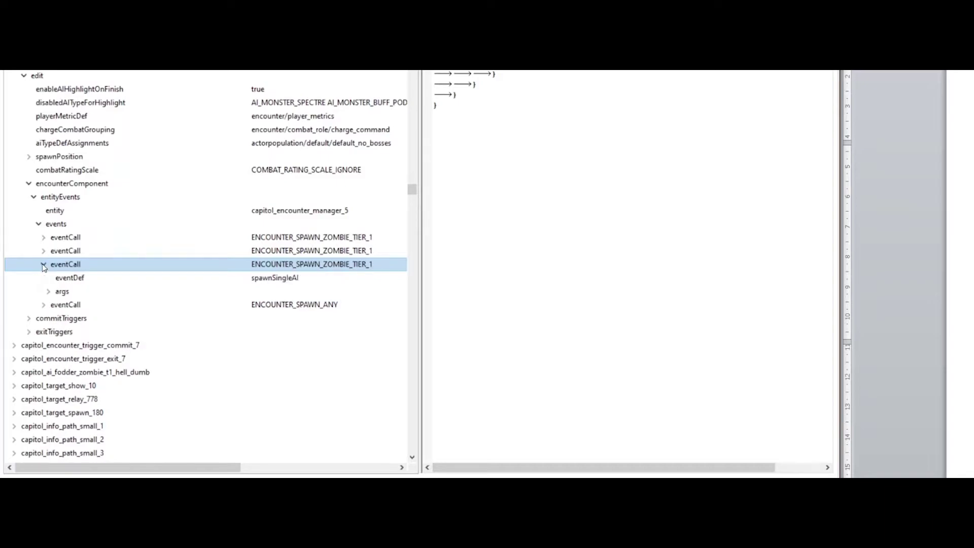
click(49, 292)
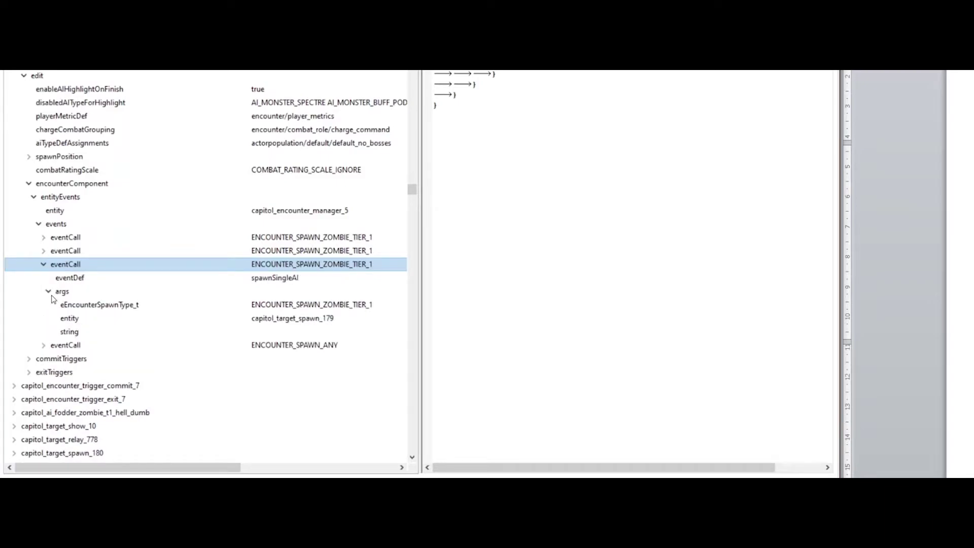
click(77, 319)
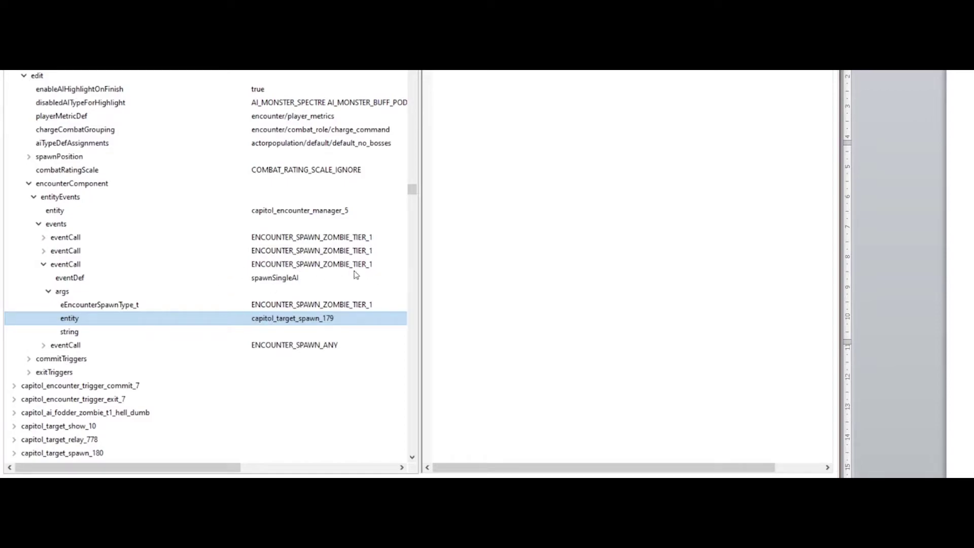
click(260, 322)
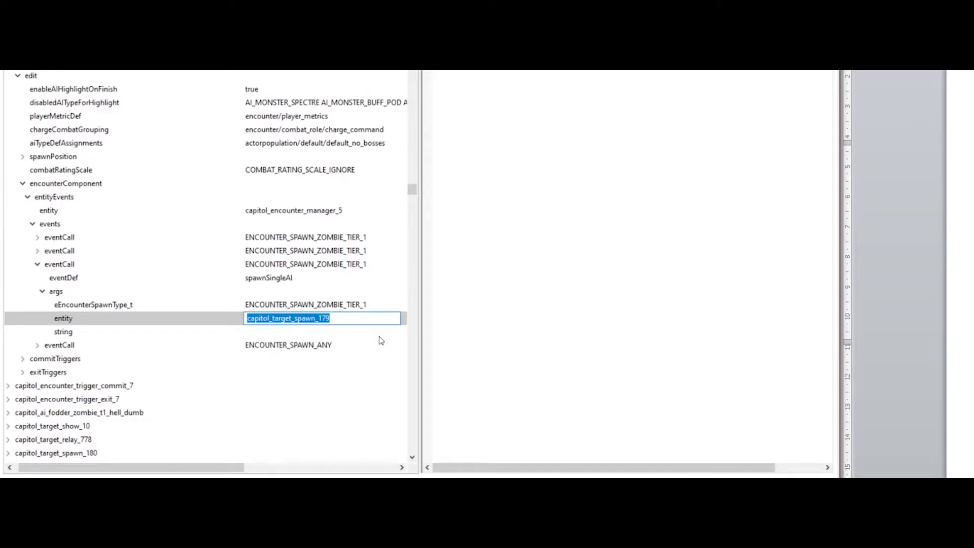
key(Return)
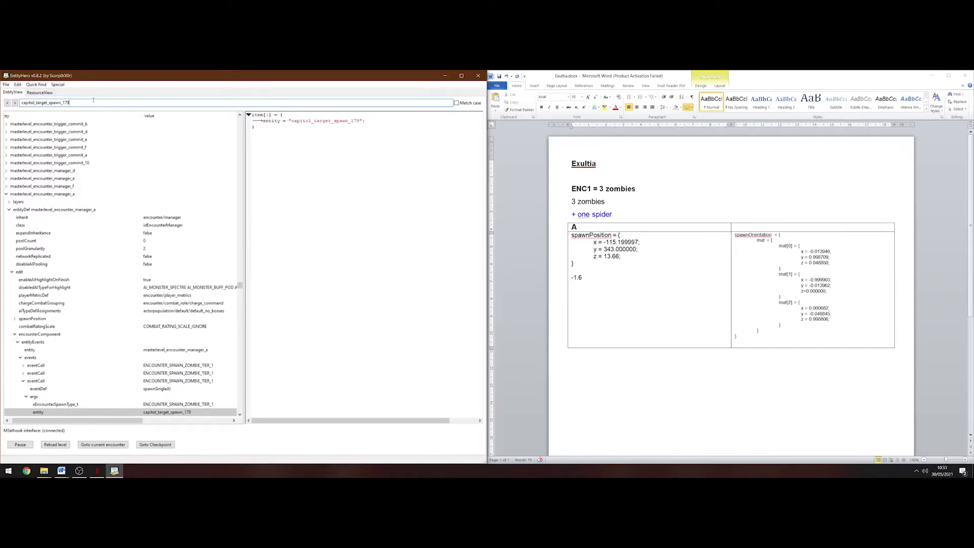
Search for capitol_target_spawn_179 and step backwards through the matches to the spawn target's own entry
key(Return)
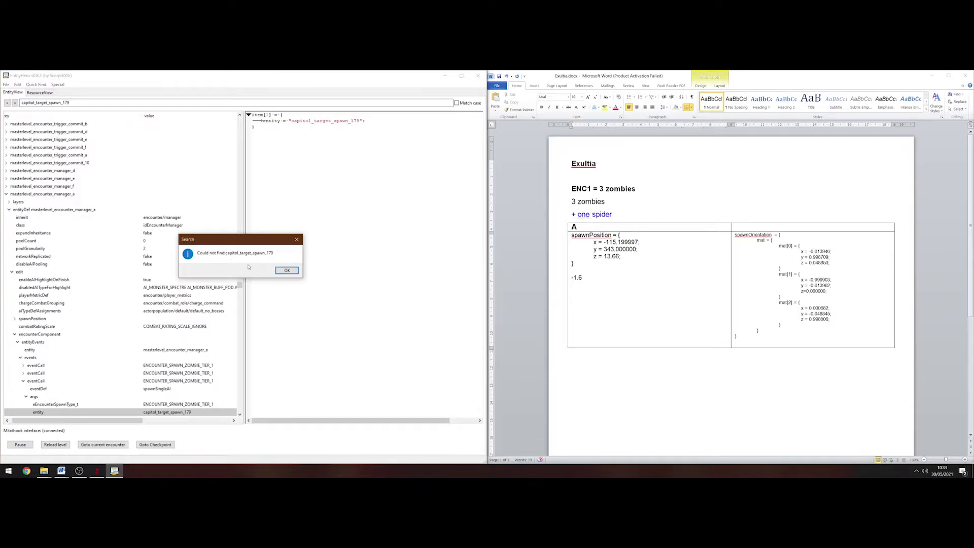
key(Return)
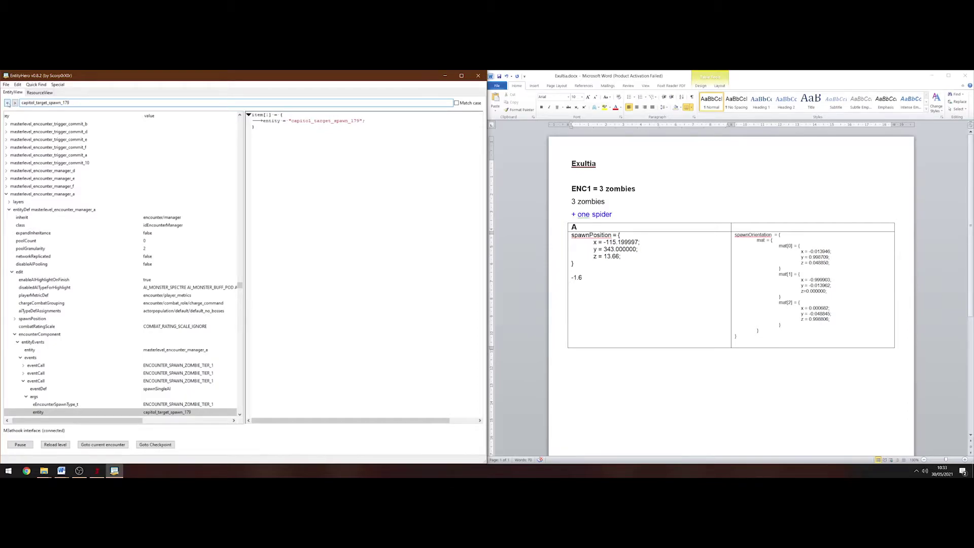
click(7, 103)
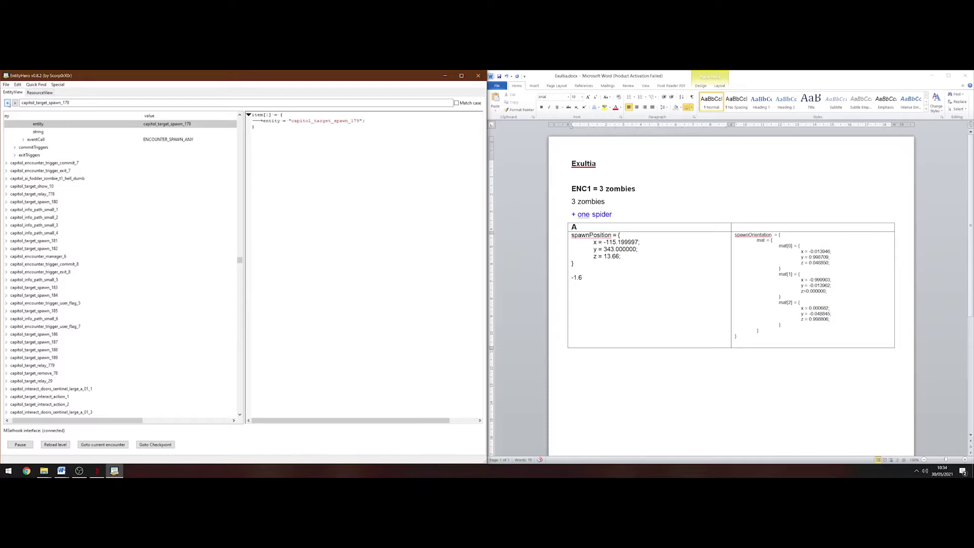
scroll(31, 199, up, 9)
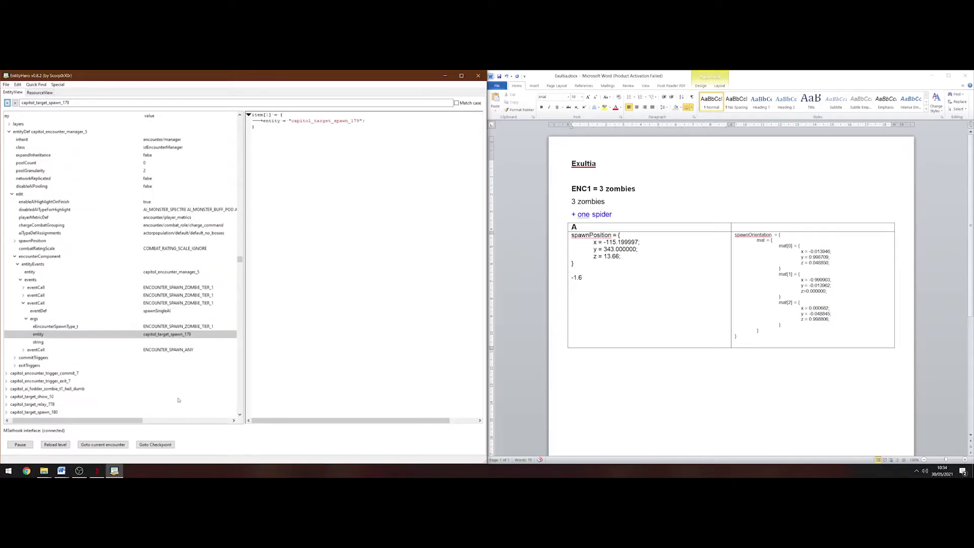
click(9, 103)
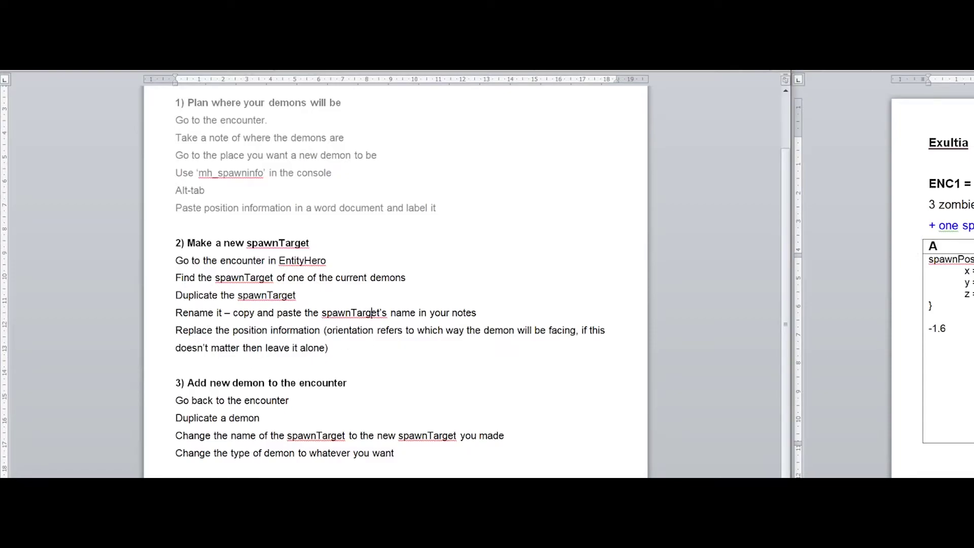
Return from the notes to EntityHero and duplicate capitol_target_spawn_179, accepting the automatic rename
key(alt+Tab)
click(44, 193)
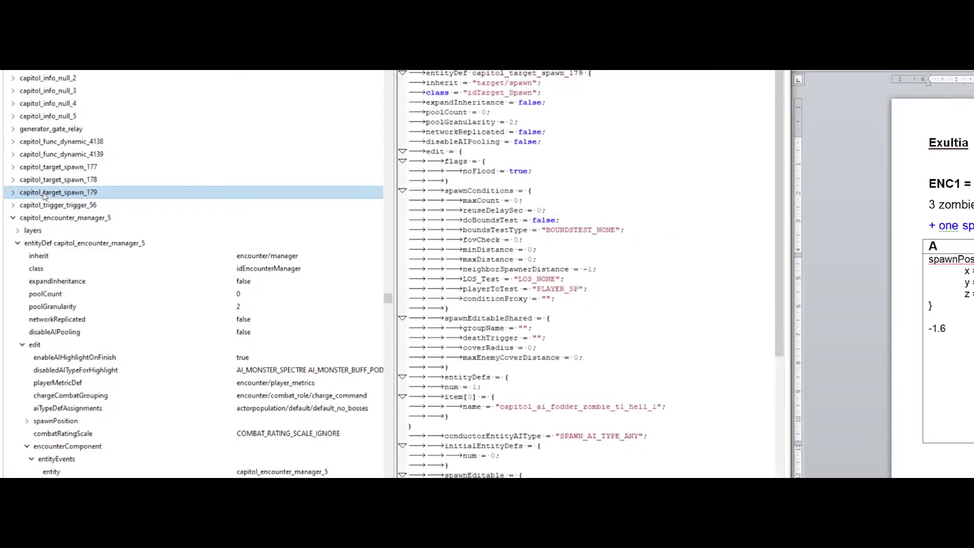
right_click(44, 194)
click(76, 210)
click(428, 318)
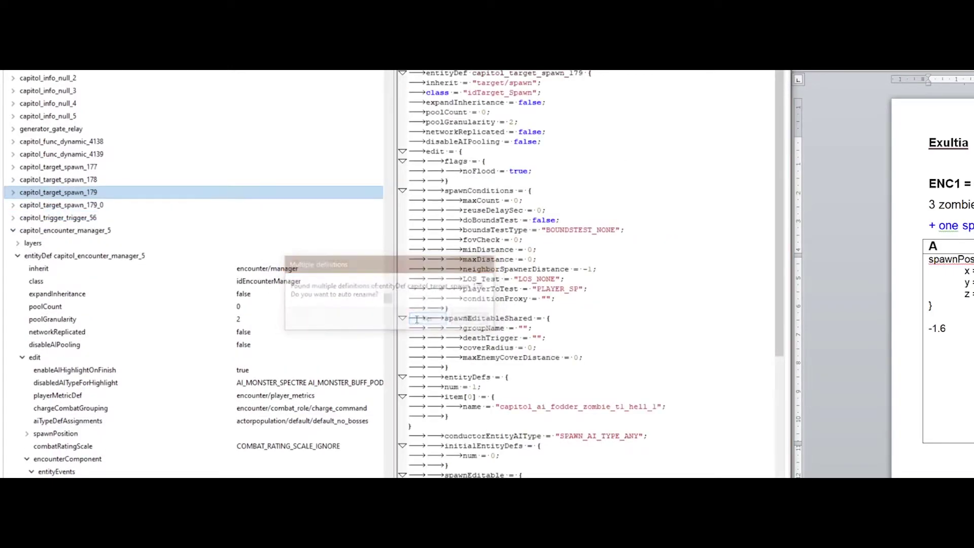
right_click(38, 193)
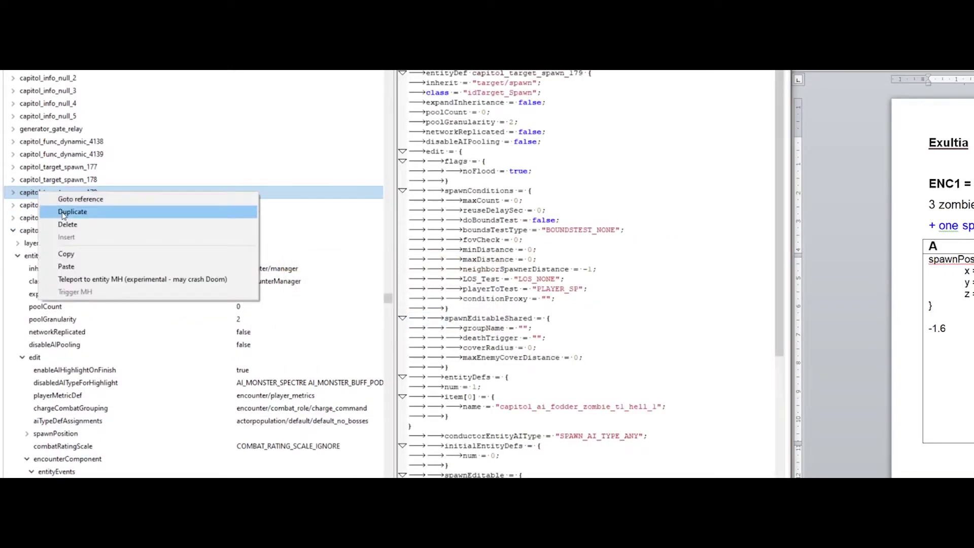
click(61, 212)
Expand the duplicated spawn target and rename its entityDef to capitol_target_spawn_179a
click(70, 206)
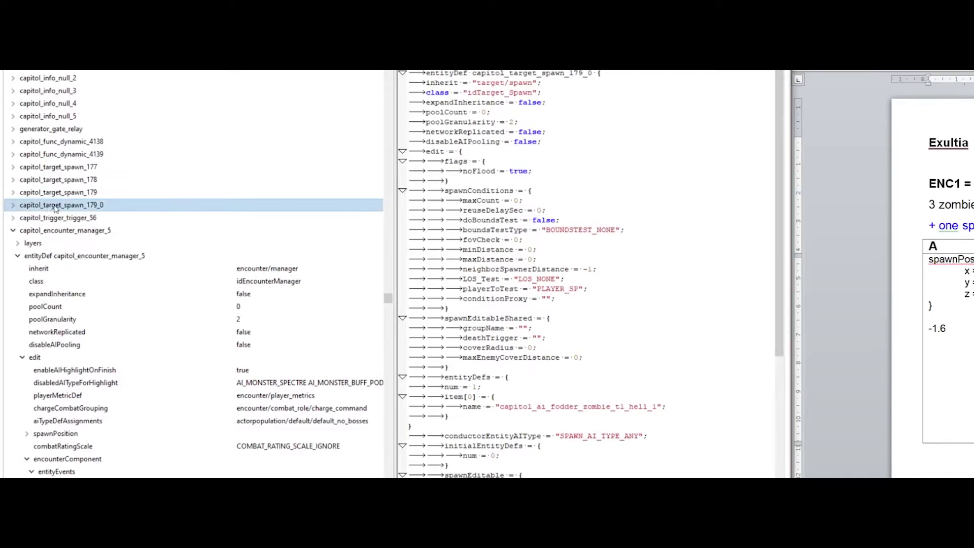
click(13, 206)
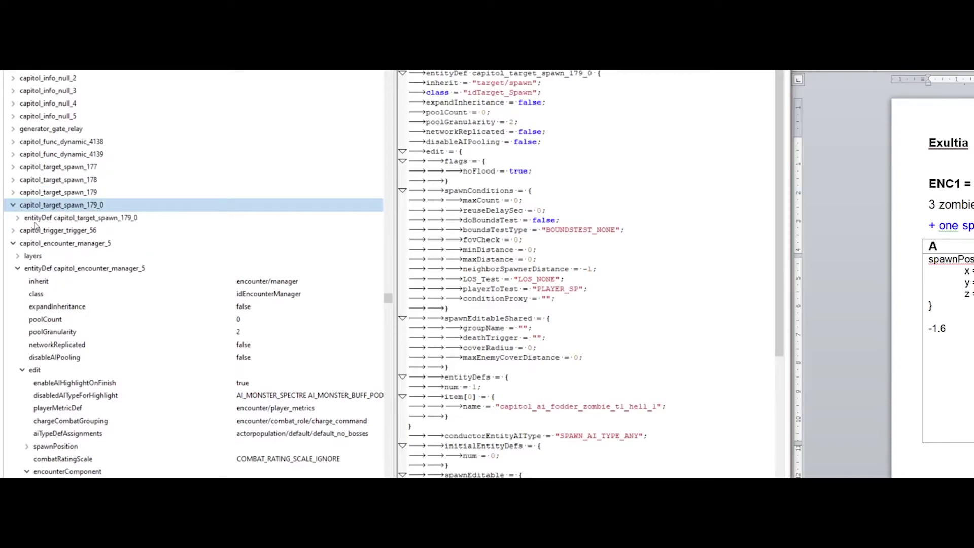
click(137, 219)
click(146, 219)
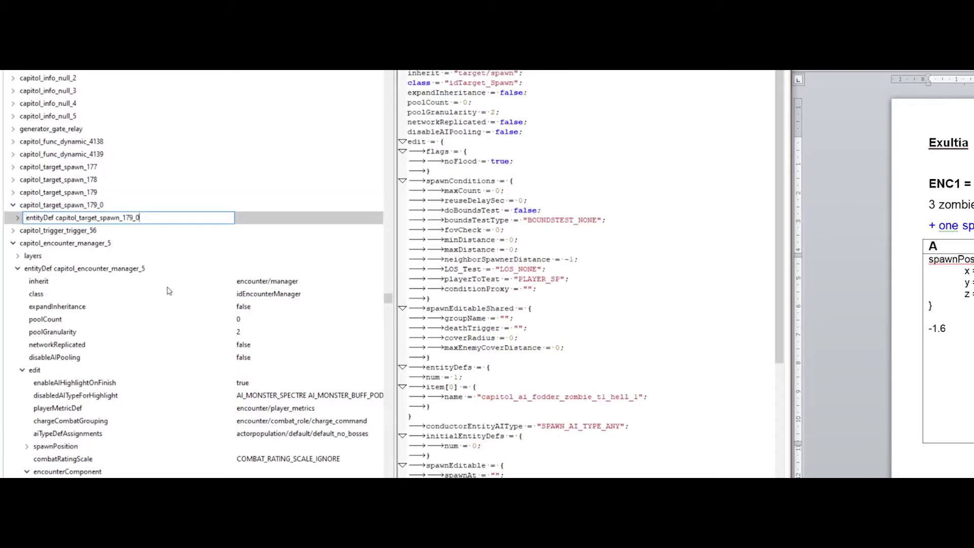
key(BackSpace)
text(a)
key(Return)
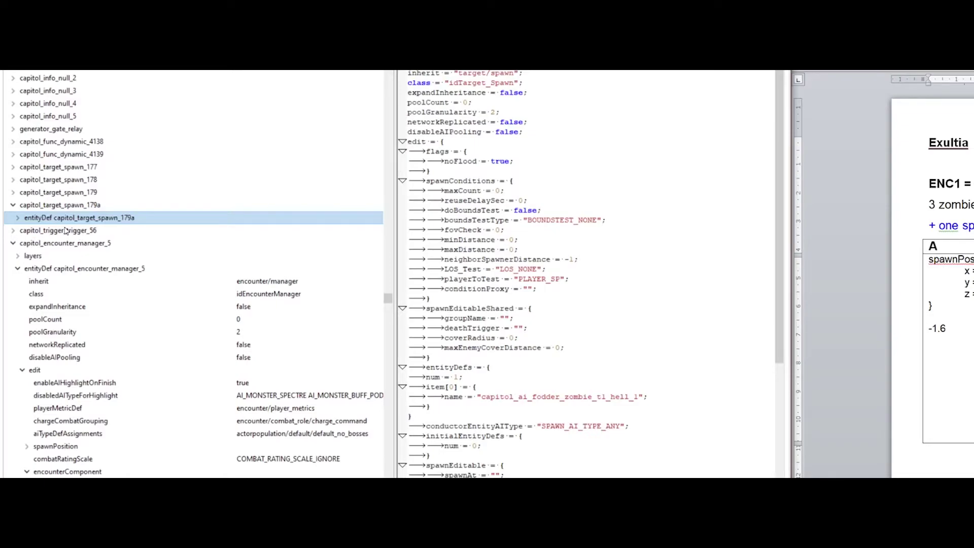
Copy the name capitol_target_spawn_179a and paste it over the "A" label in the Exultia notes table
click(94, 218)
double_click(141, 217)
key(ctrl+c)
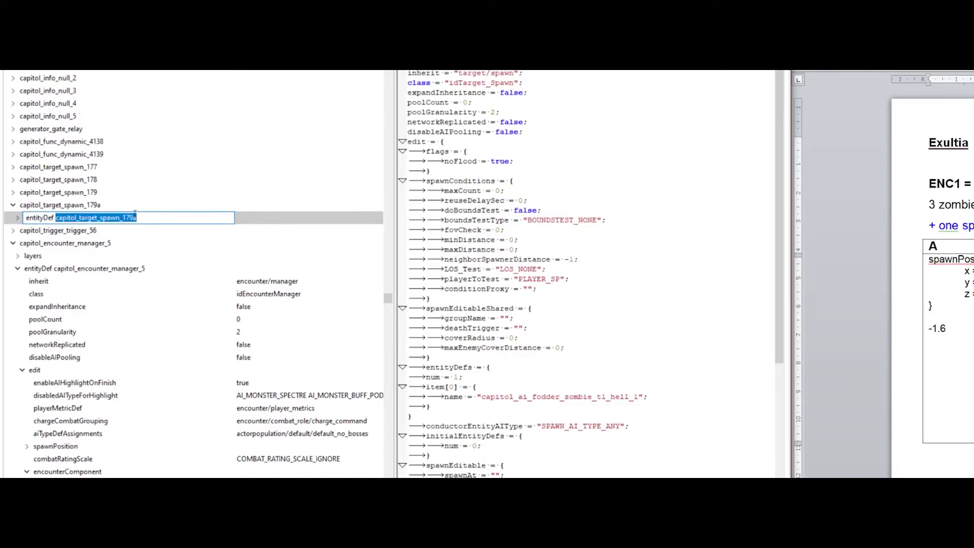
key(Escape)
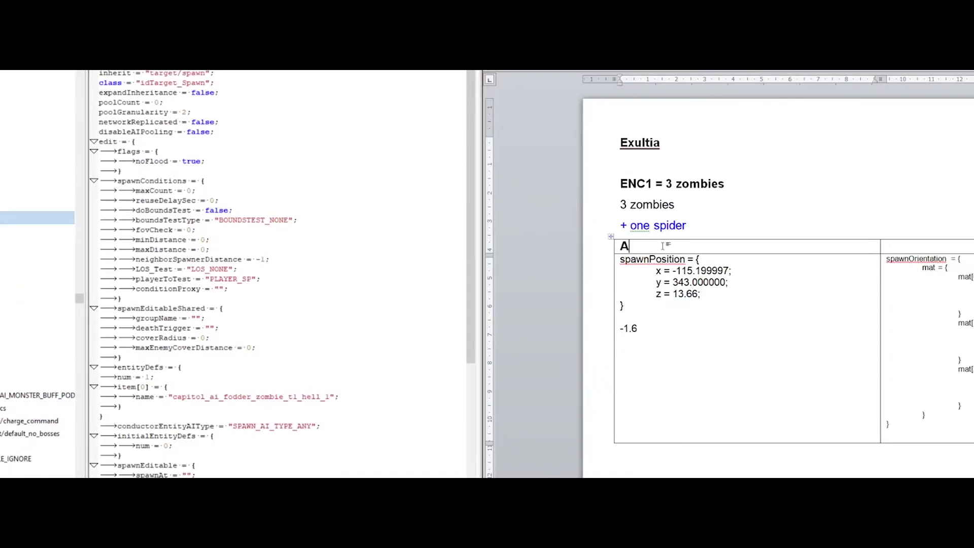
key(Home)
key(shift+End)
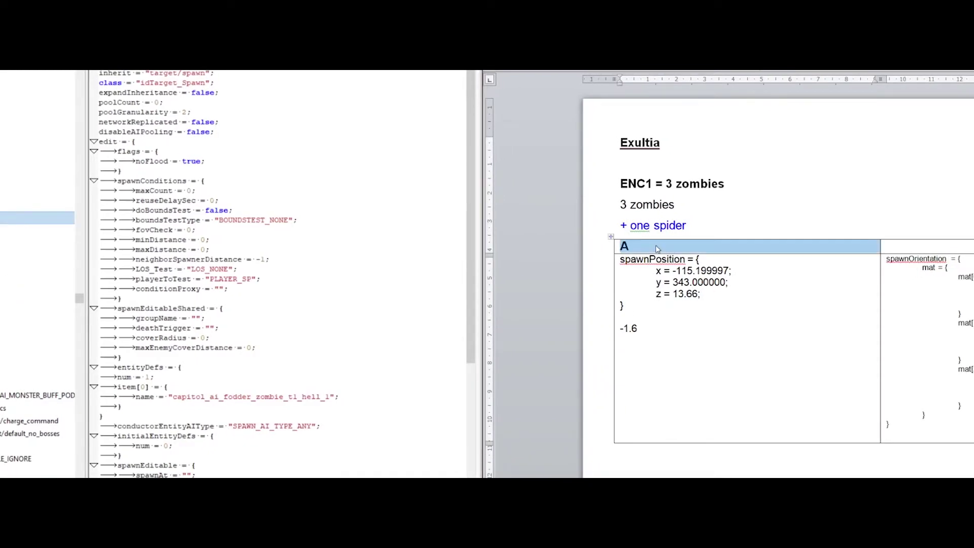
key(ctrl+v)
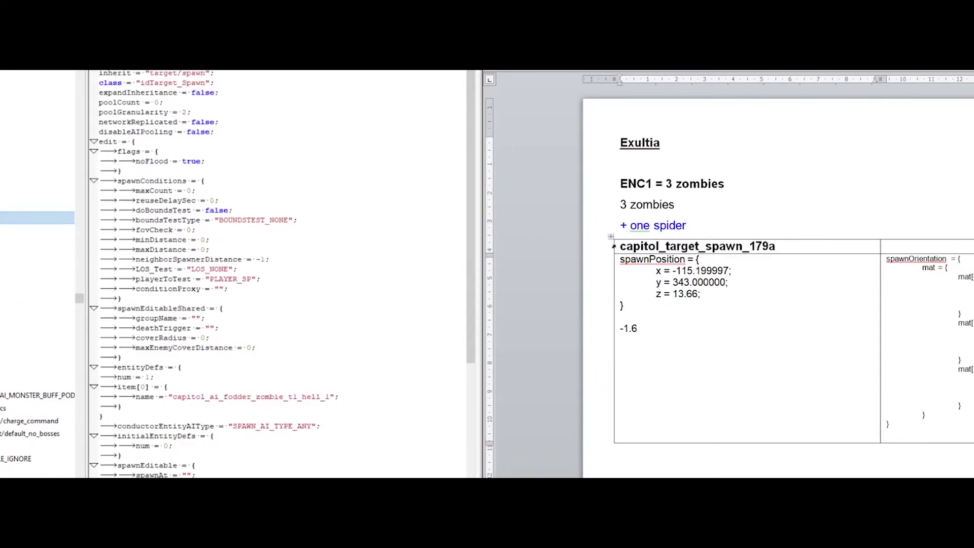
Remove the bold formatting from the spawn target name in the notes table's heading cell
click(614, 246)
key(ctrl+b)
click(690, 256)
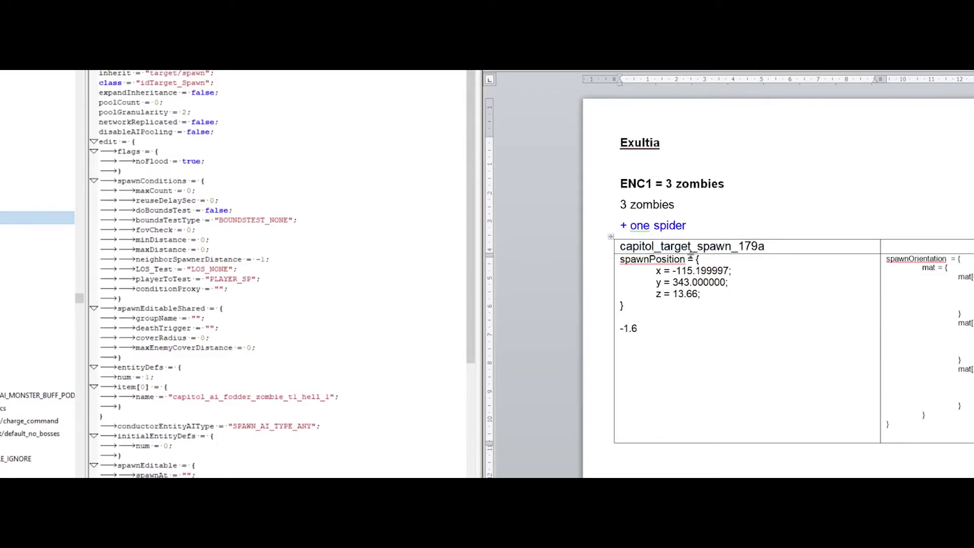
click(766, 247)
key(shift+Left)
click(781, 250)
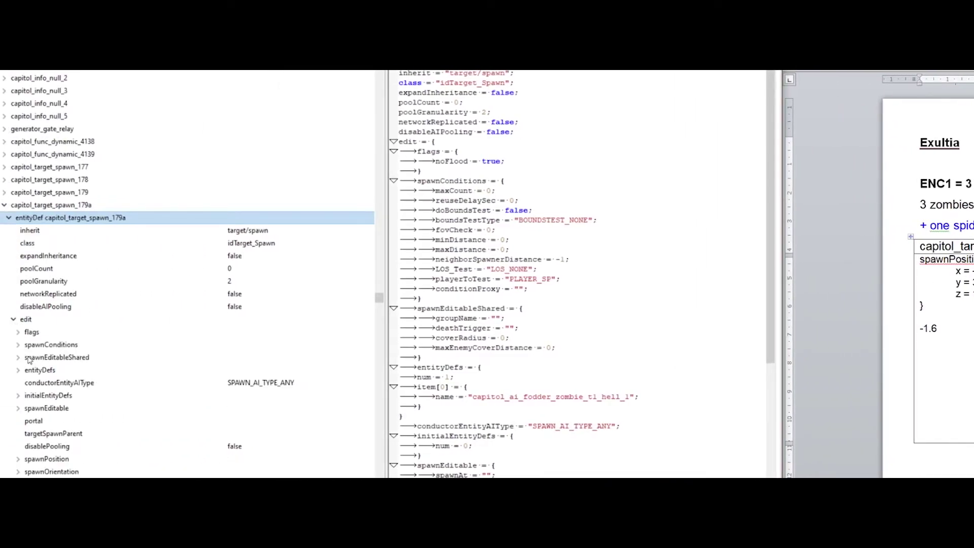
Replace the spawnPosition block of capitol_target_spawn_179a with the one copied from the notes: x -115.199997, y 343.000000, z 13.66
scroll(29, 360, down, 1)
click(40, 421)
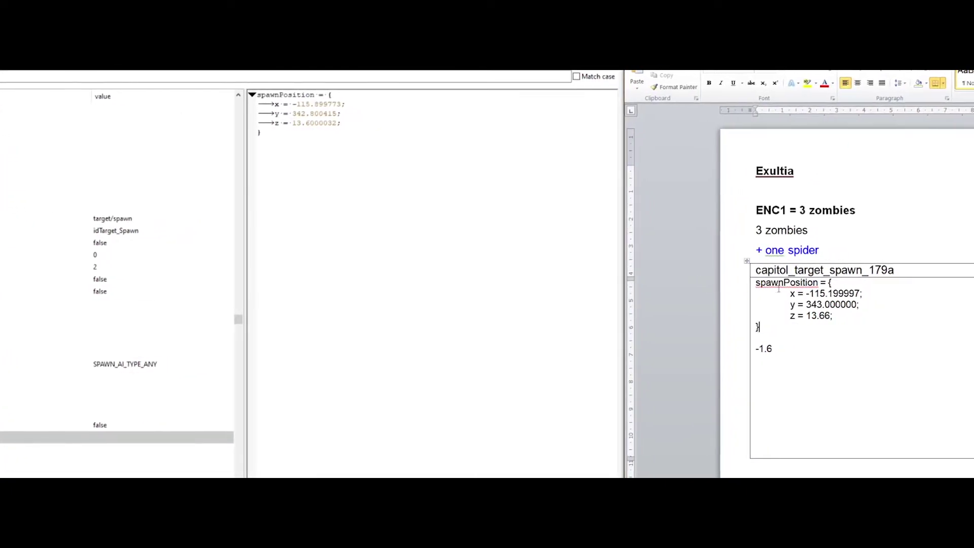
drag(785, 284, 790, 328)
key(ctrl+c)
click(346, 161)
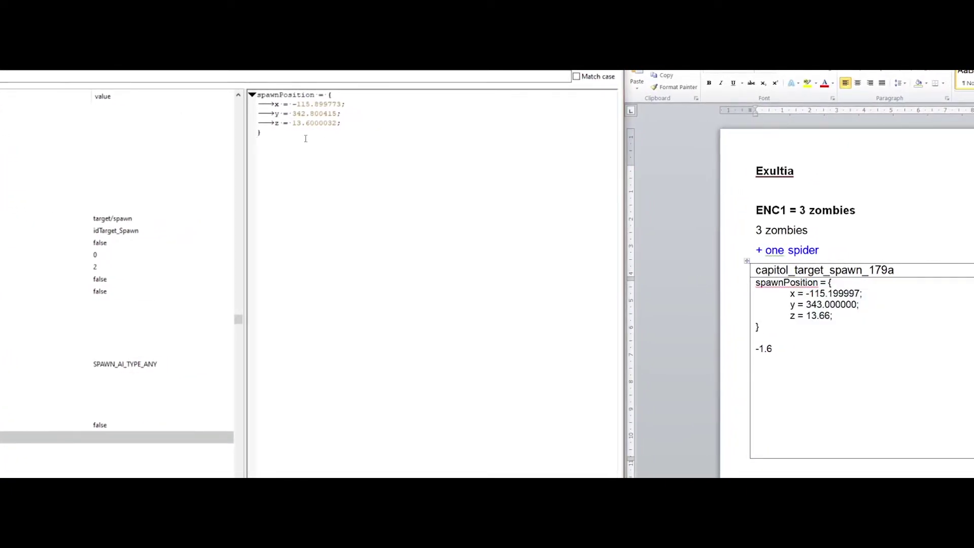
drag(305, 133, 257, 95)
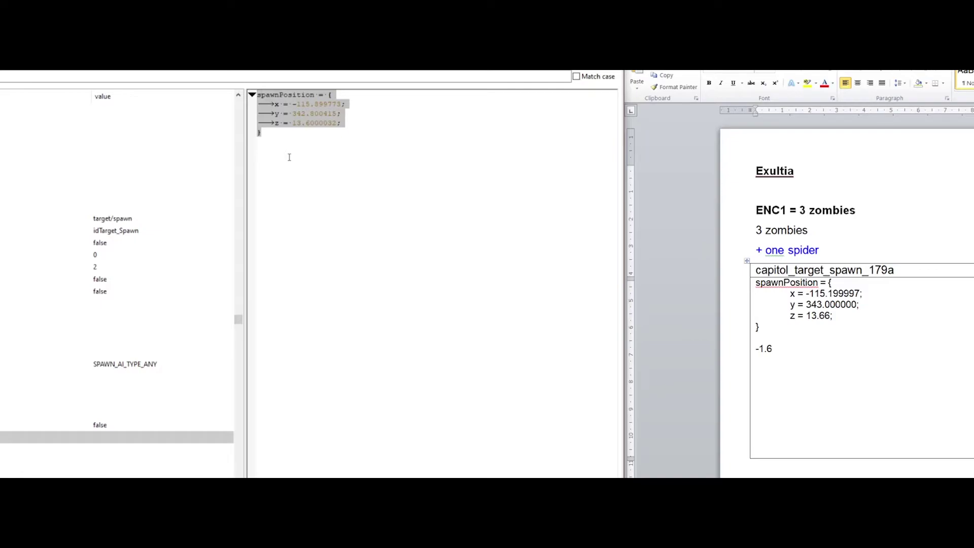
key(ctrl+v)
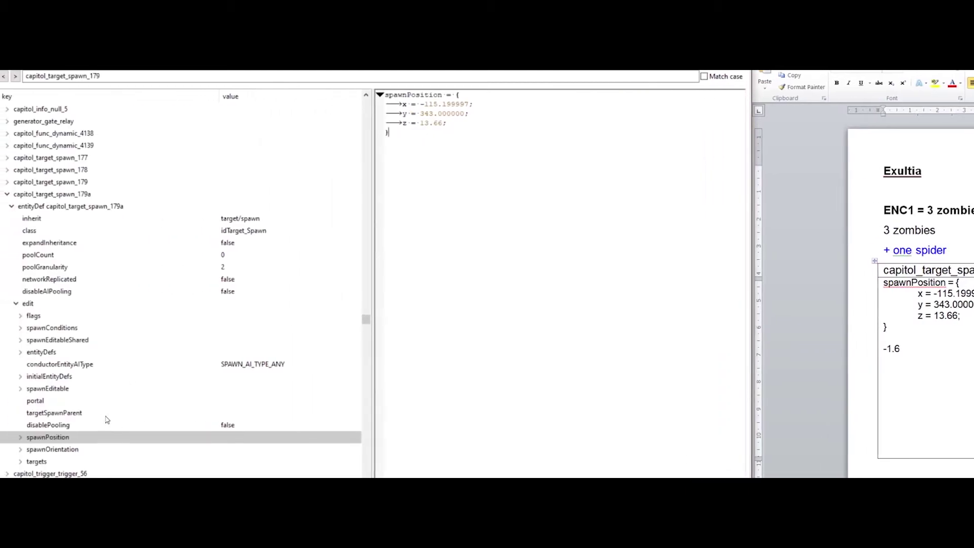
click(41, 429)
click(34, 442)
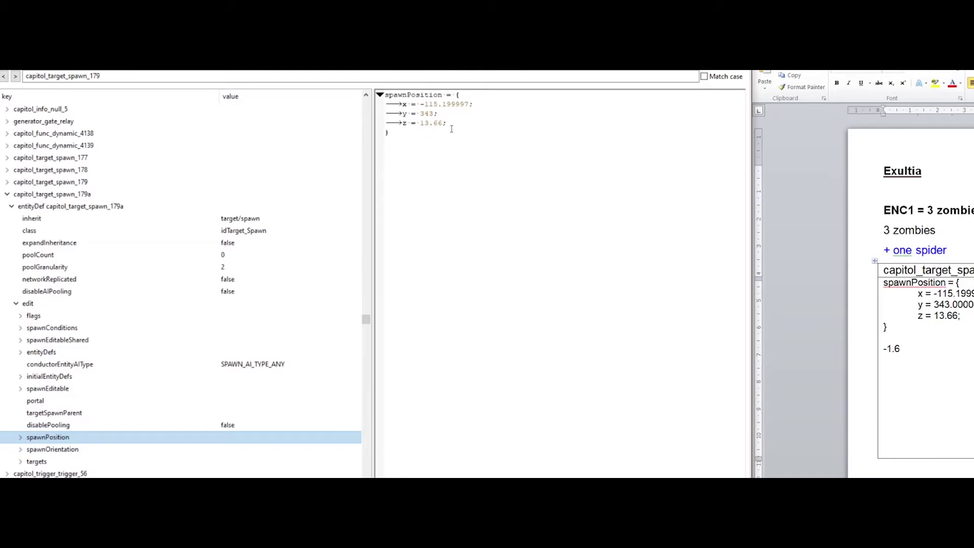
drag(451, 129, 420, 104)
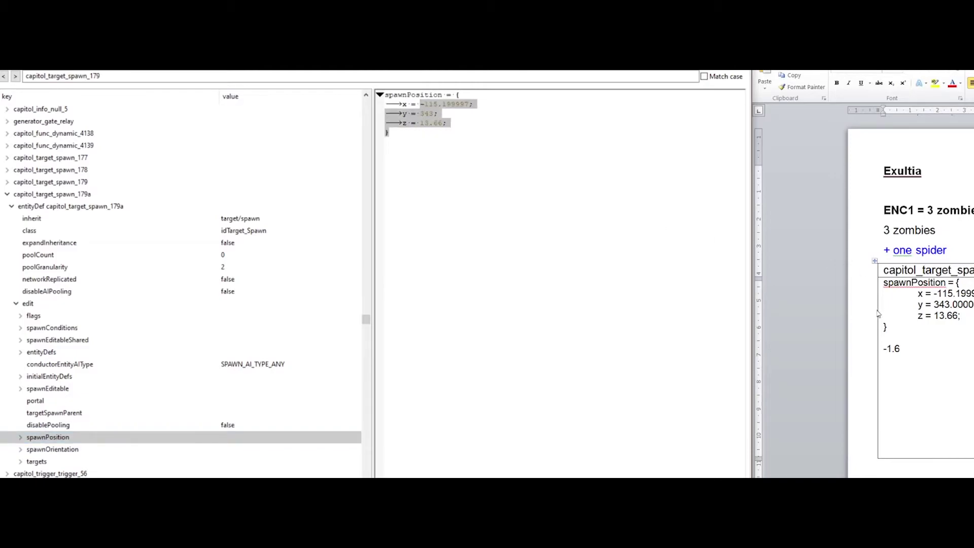
click(60, 427)
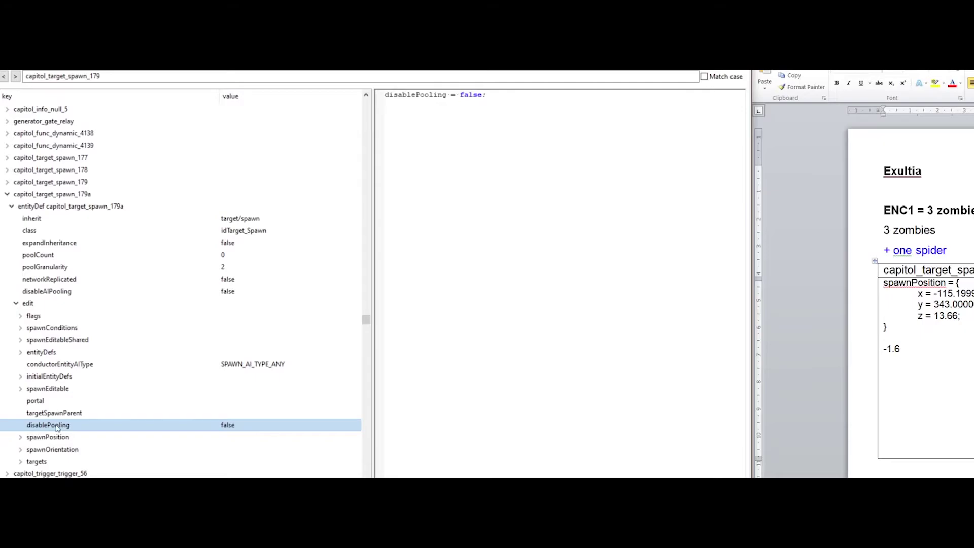
Set aiStateOverride in the spawnEditable group of capitol_target_spawn_179a to AIOVERRIDE_TELEPORT, then collapse the group
click(29, 392)
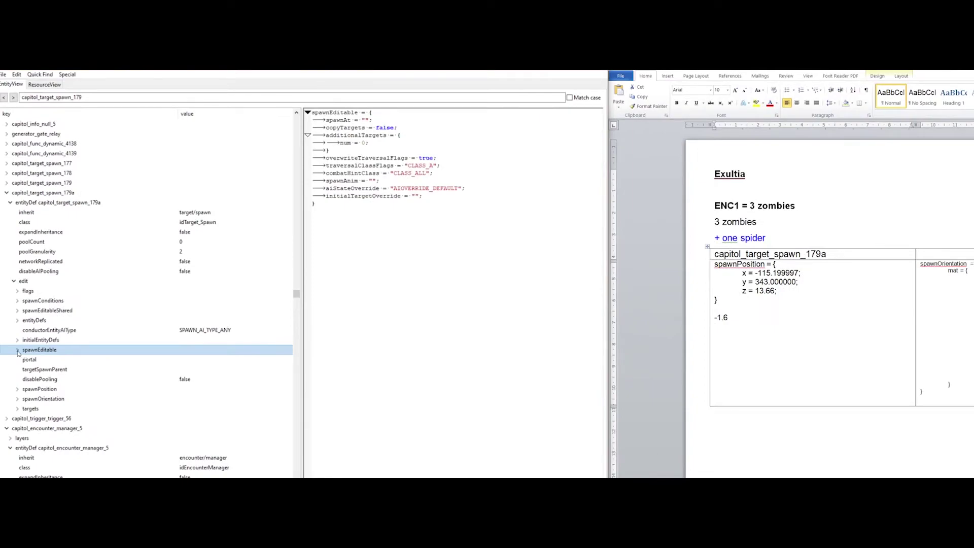
click(18, 351)
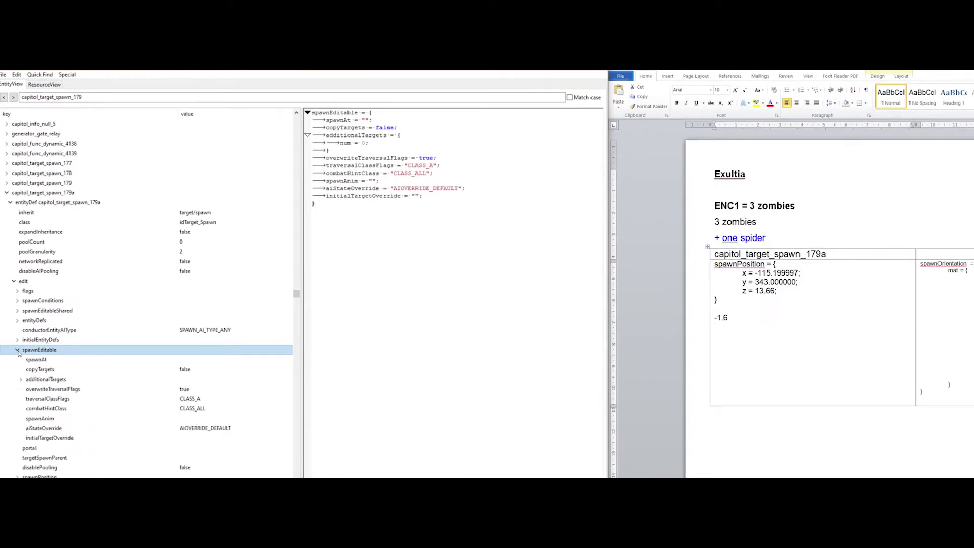
click(32, 431)
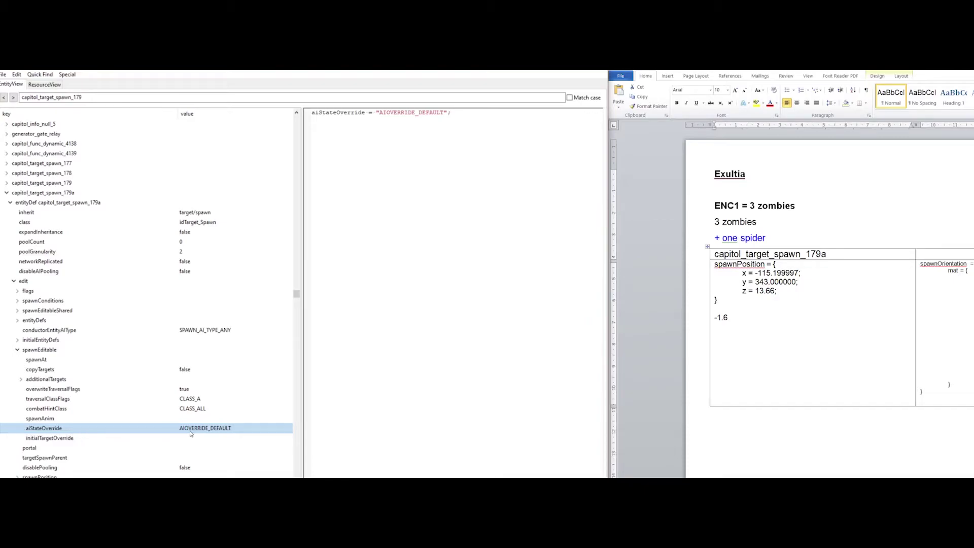
double_click(233, 429)
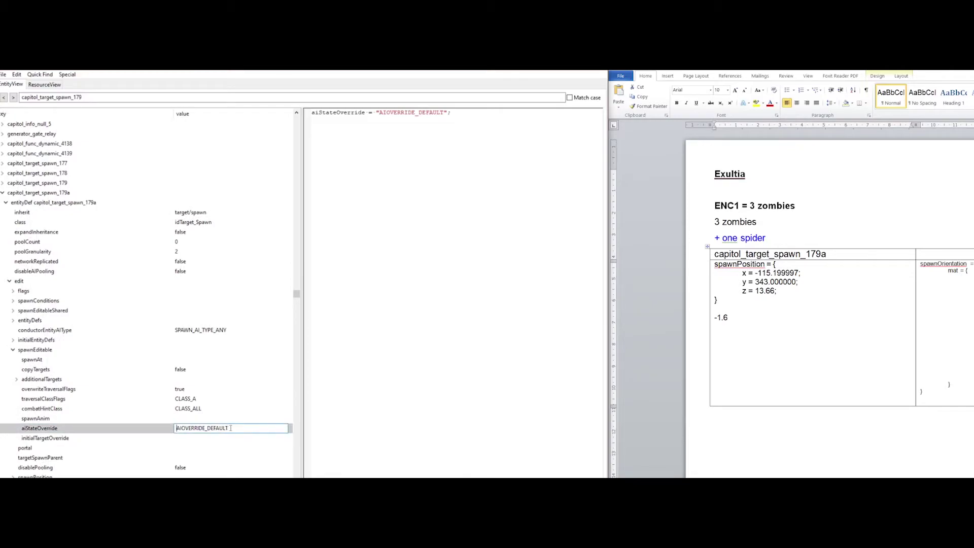
drag(229, 428, 207, 428)
text(TELEPOR)
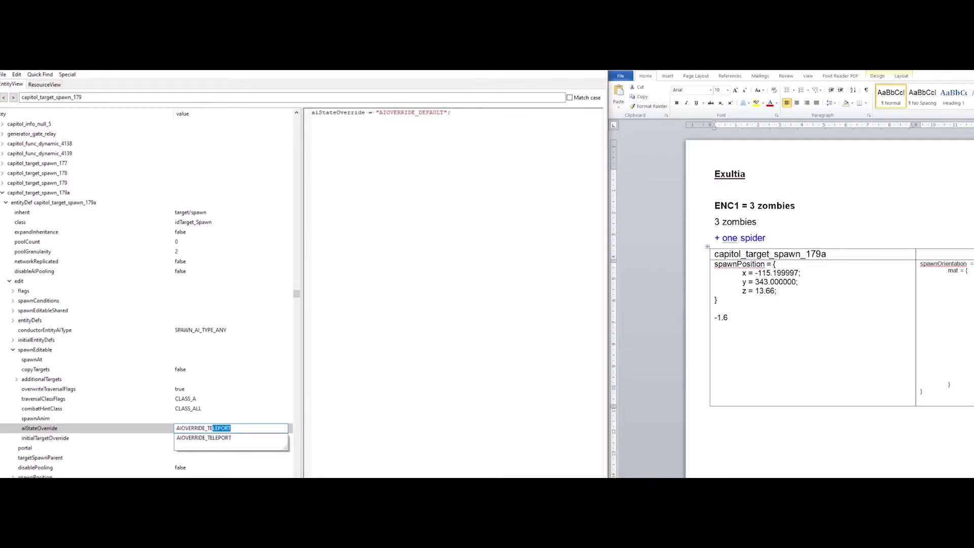
key(Return)
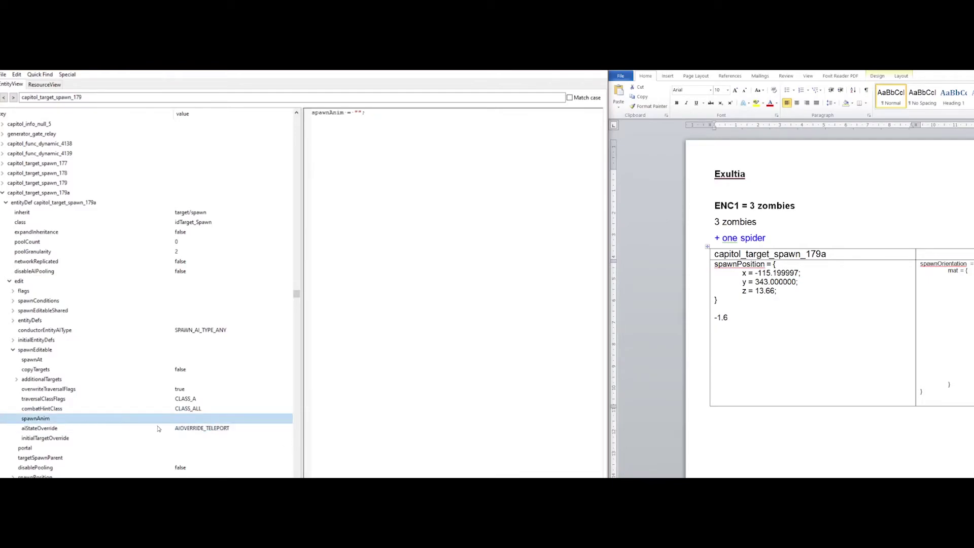
click(177, 431)
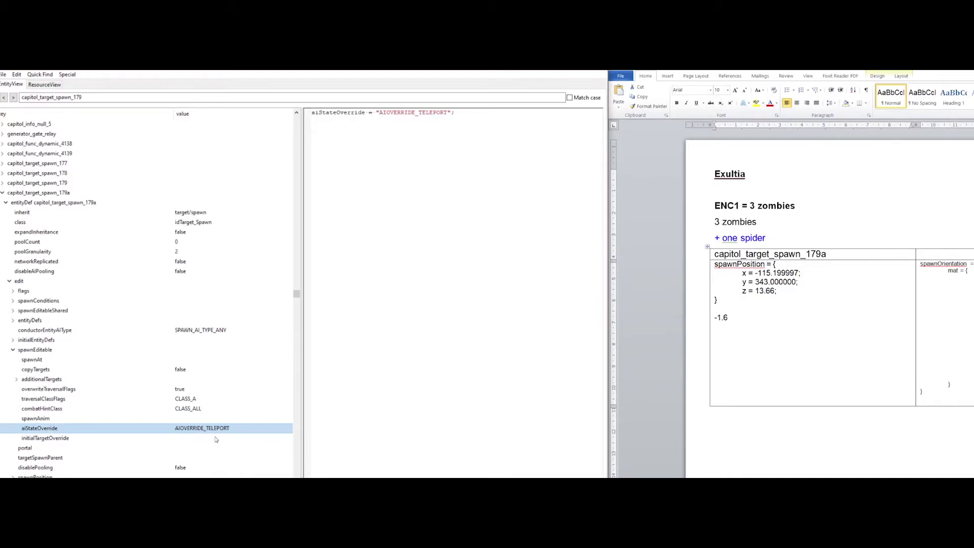
click(13, 349)
Replace the spawnOrientation block of capitol_target_spawn_179a with the mat[0] to mat[2] matrix copied from the Exultia notes
click(84, 400)
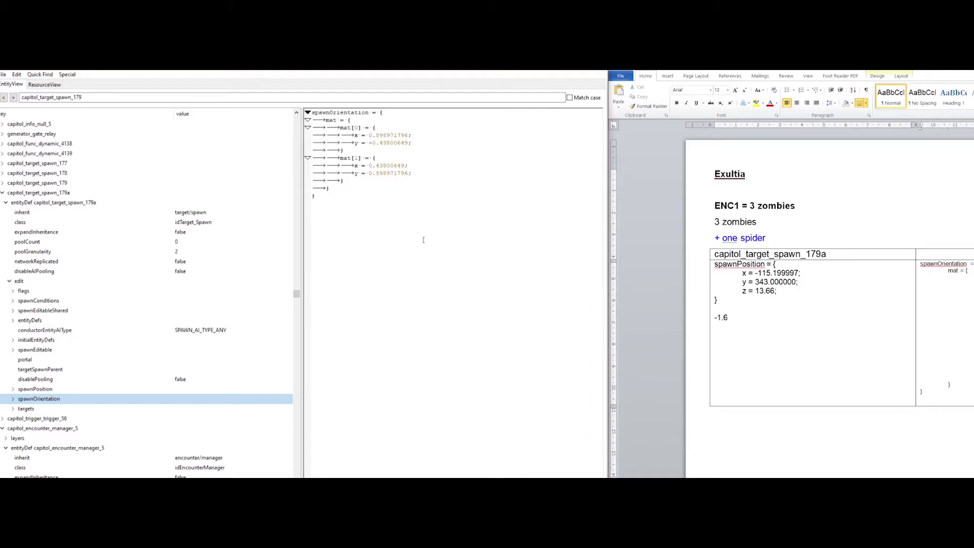
click(947, 401)
key(BackSpace)
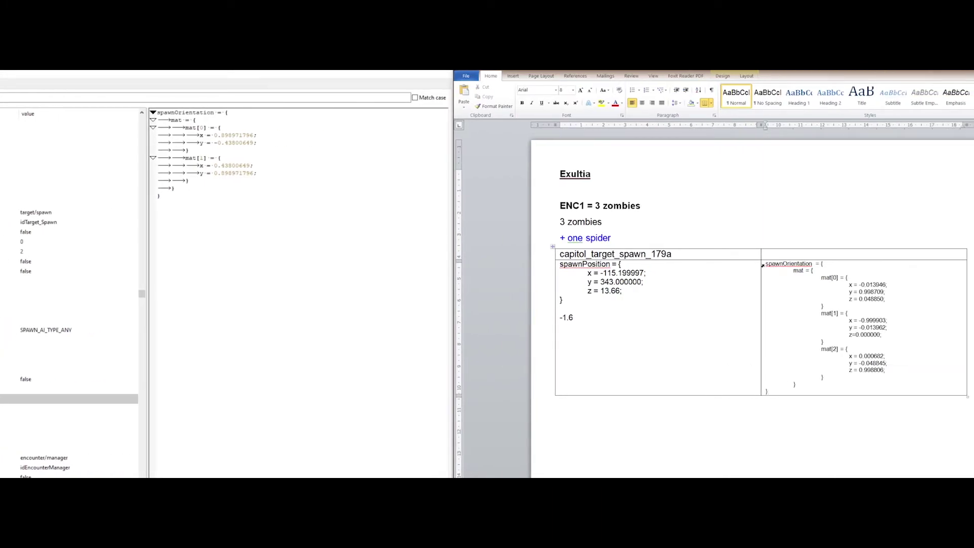
click(763, 265)
key(ctrl+c)
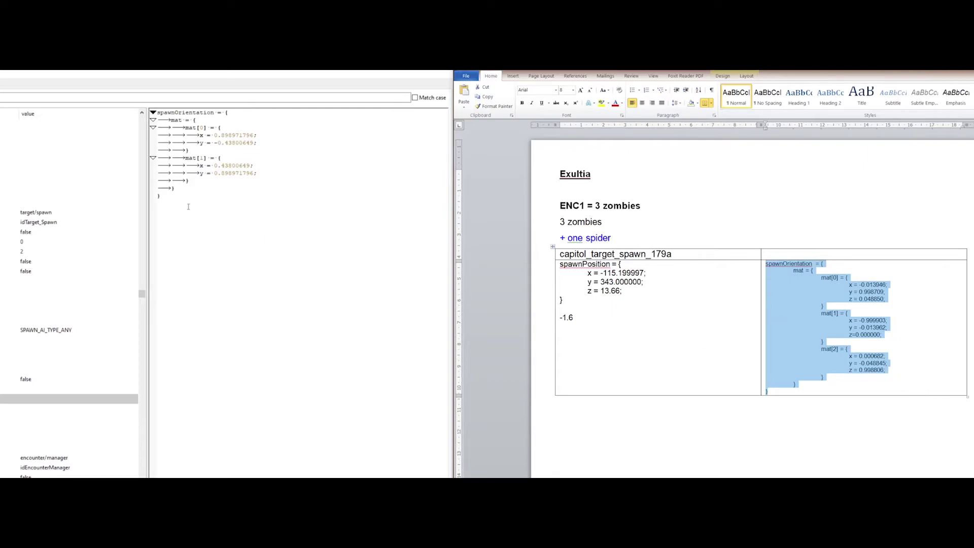
drag(173, 208, 148, 107)
key(ctrl+v)
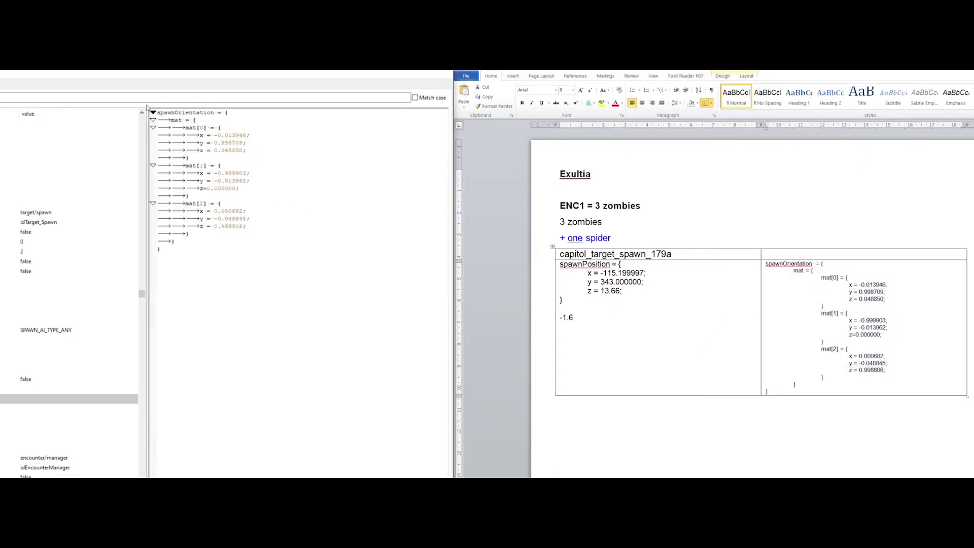
click(51, 391)
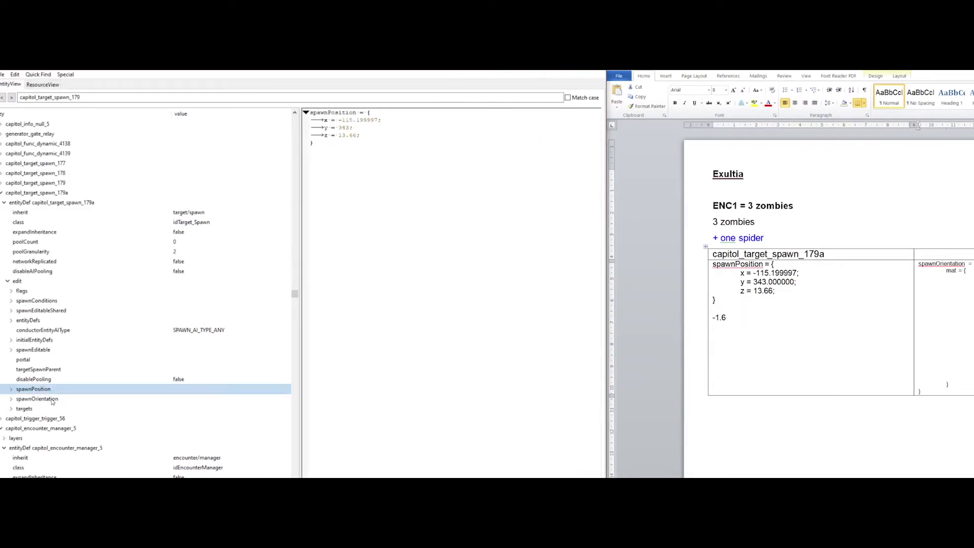
click(40, 398)
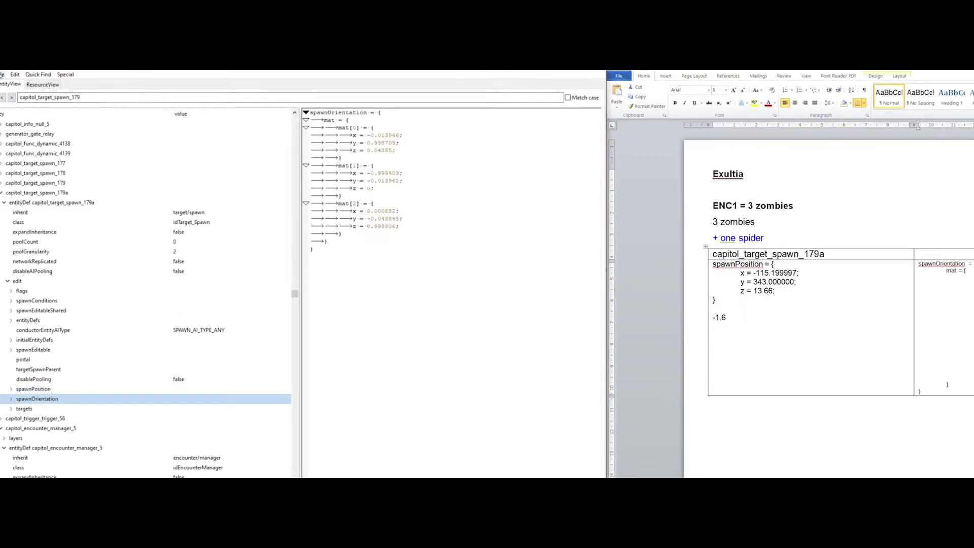
Save the entities file to the Desktop as e1m2_battle and collapse capitol_target_spawn_179a in the entity tree
click(2, 74)
click(13, 114)
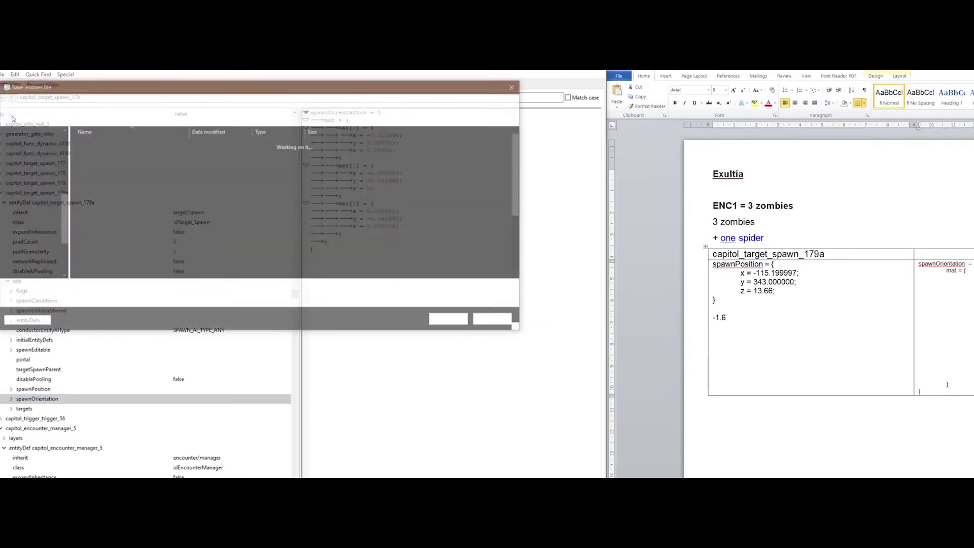
click(30, 263)
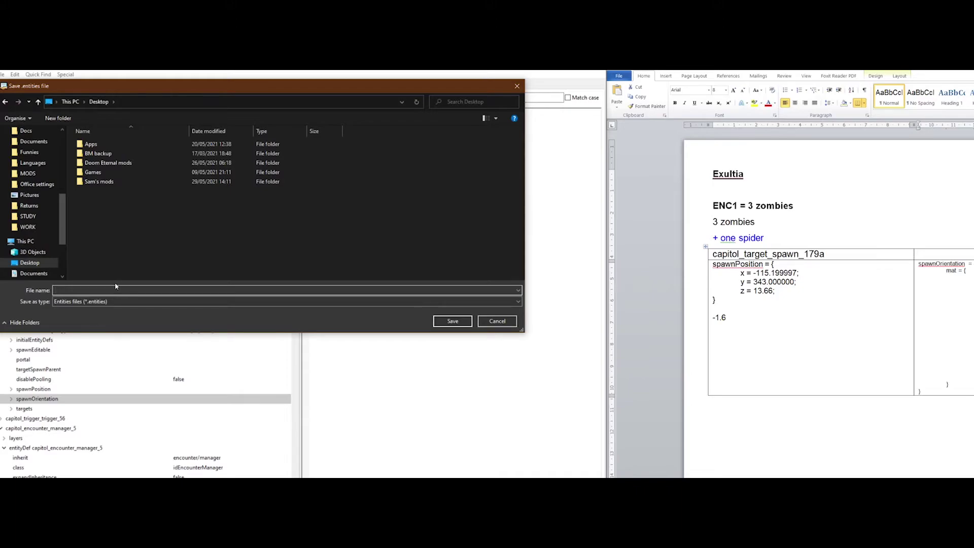
text(e1m2_battle)
key(Return)
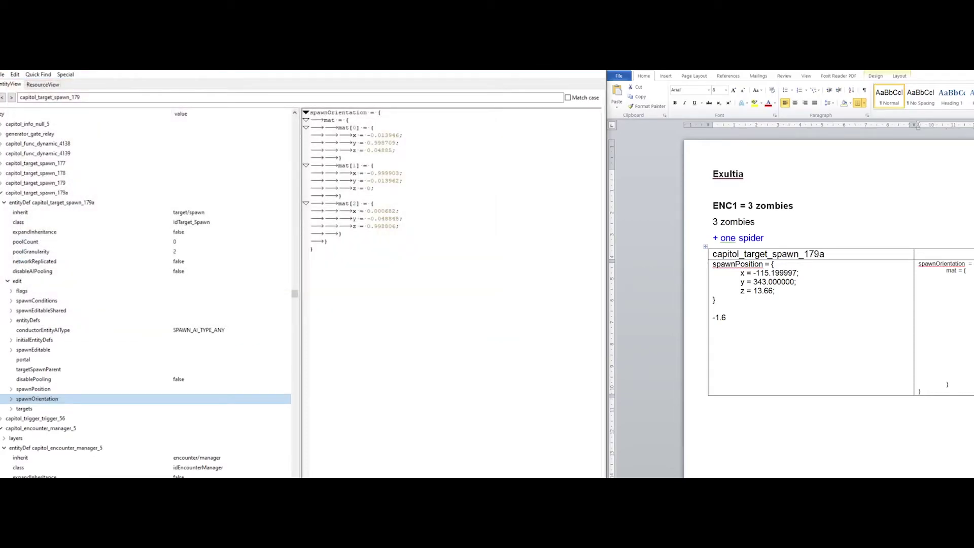
click(2, 195)
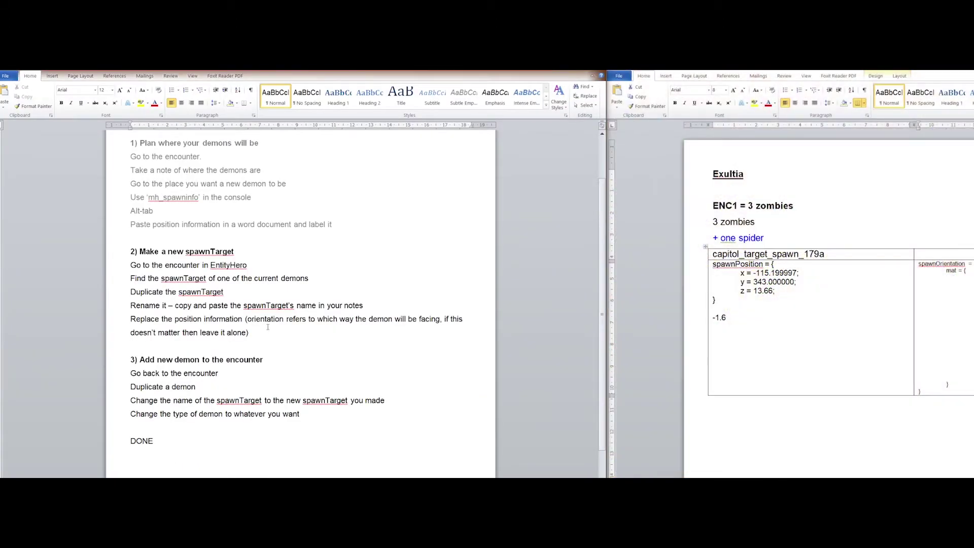
Switch to the Word instructions and grey out the completed section "2) Make a new spawnTarget"
double_click(118, 257)
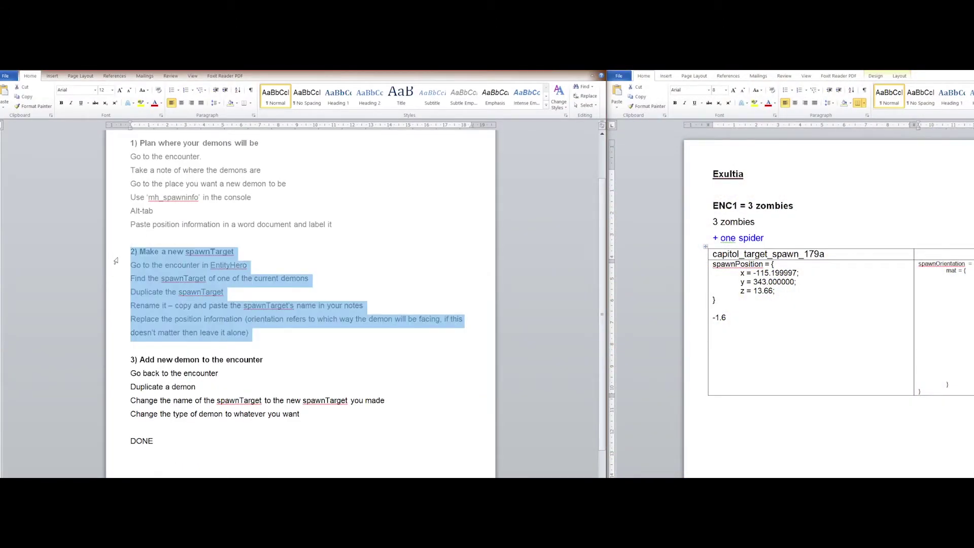
key(Down)
key(Down)
scroll(112, 345, down, 4)
key(Down)
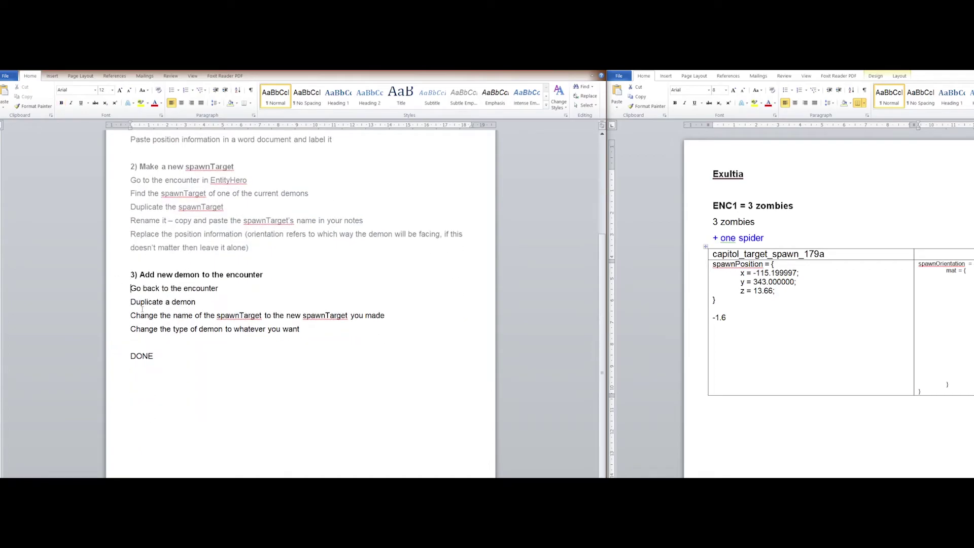
Read through the instructions in section "3) Add new demon to the encounter" and locate the spawnTarget name in the notes
key(shift+Down)
key(Down)
key(Up)
key(shift+Down)
key(Down)
key(Up)
key(Up)
drag(798, 300, 738, 254)
key(Down)
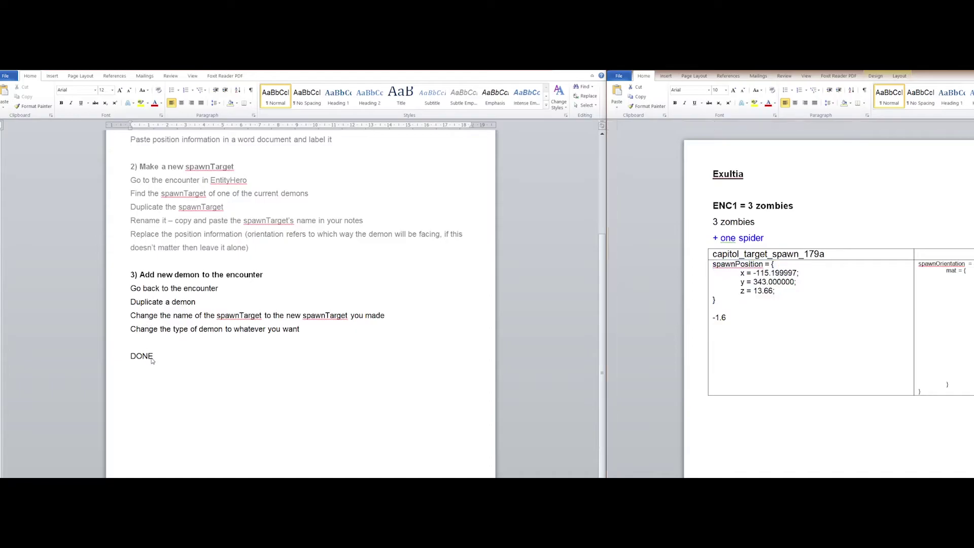
click(131, 316)
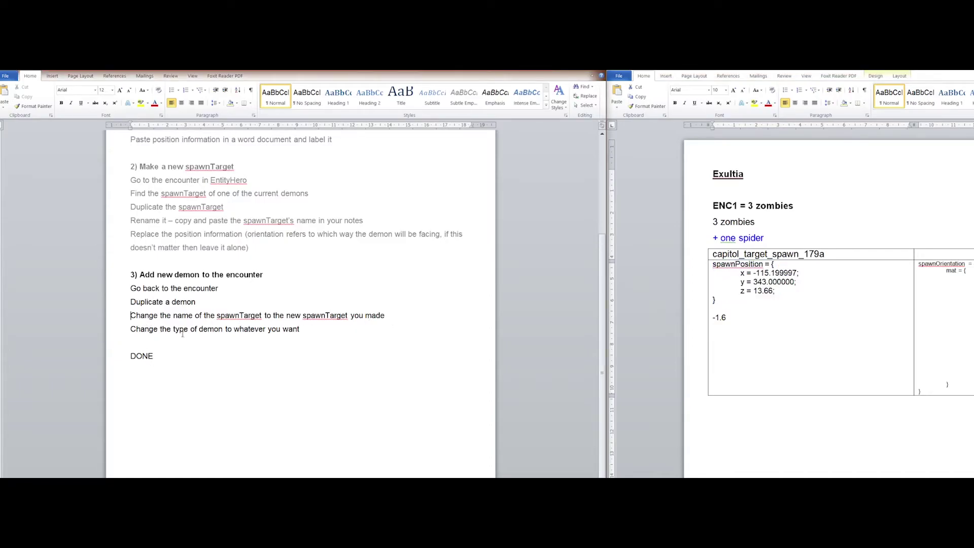
Switch to EntityHero and set the entity of the third zombie eventCall in capitol_encounter_manager_5 to capitol_target_spawn_179a
key(alt+Tab)
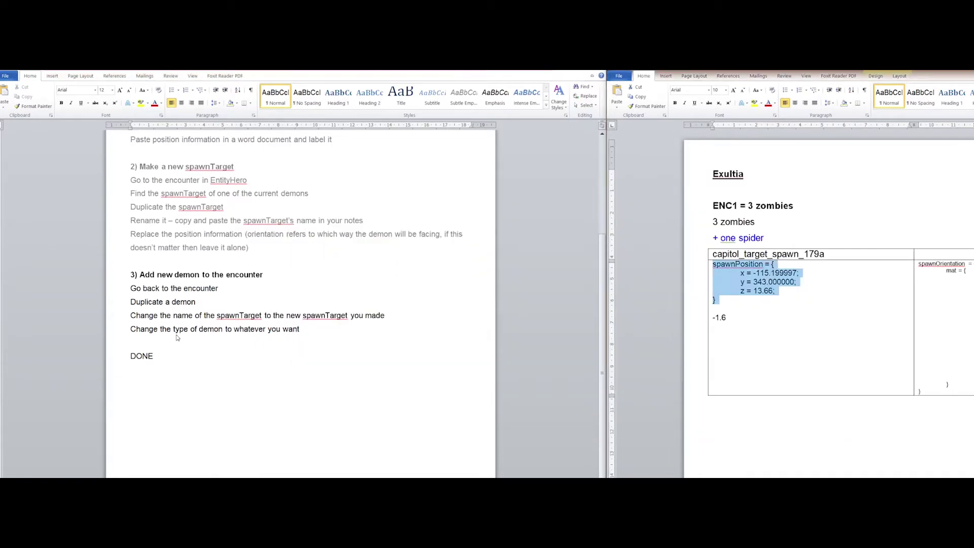
key(alt+Tab)
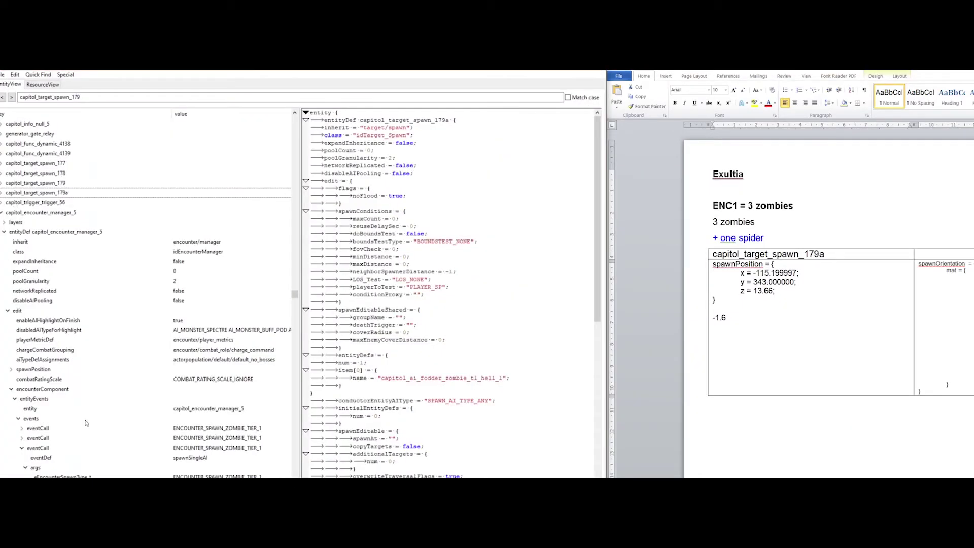
click(60, 232)
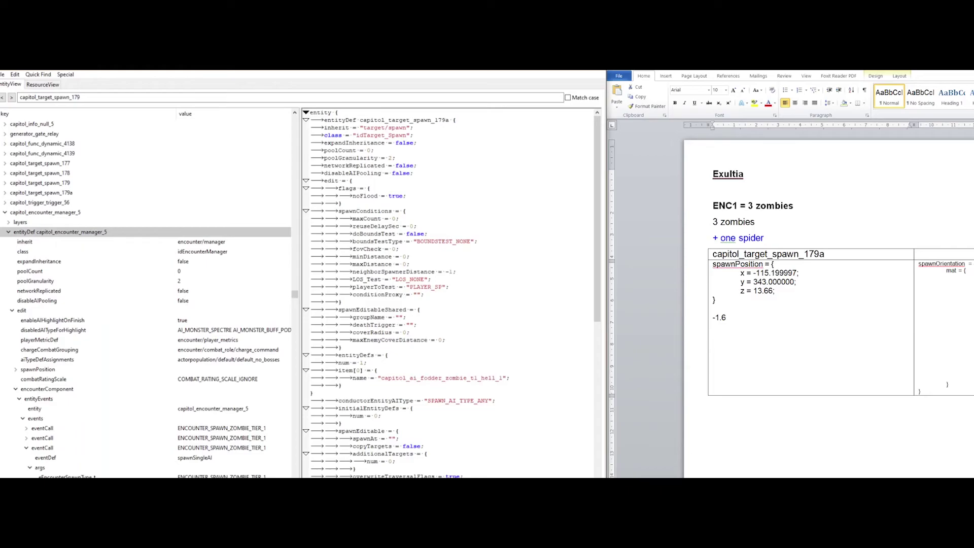
scroll(81, 248, down, 4)
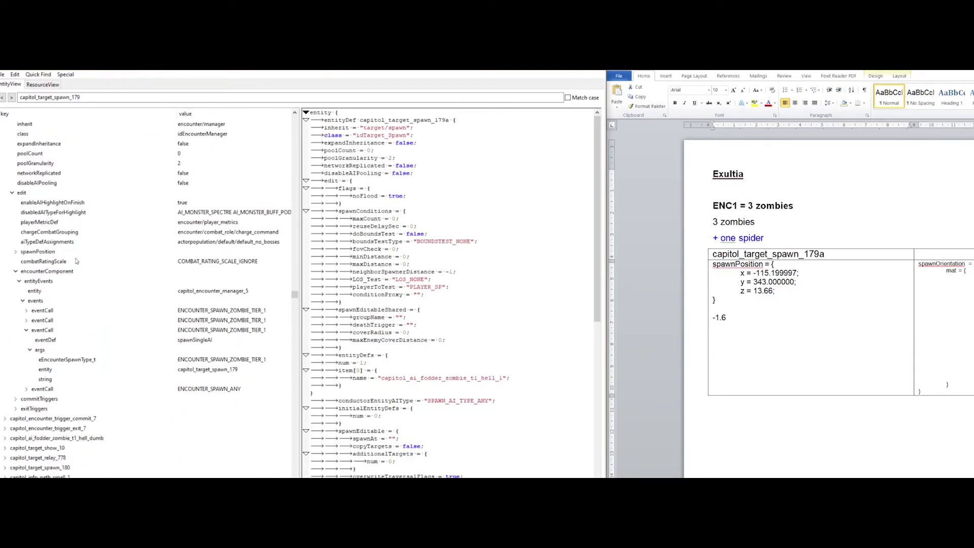
click(25, 331)
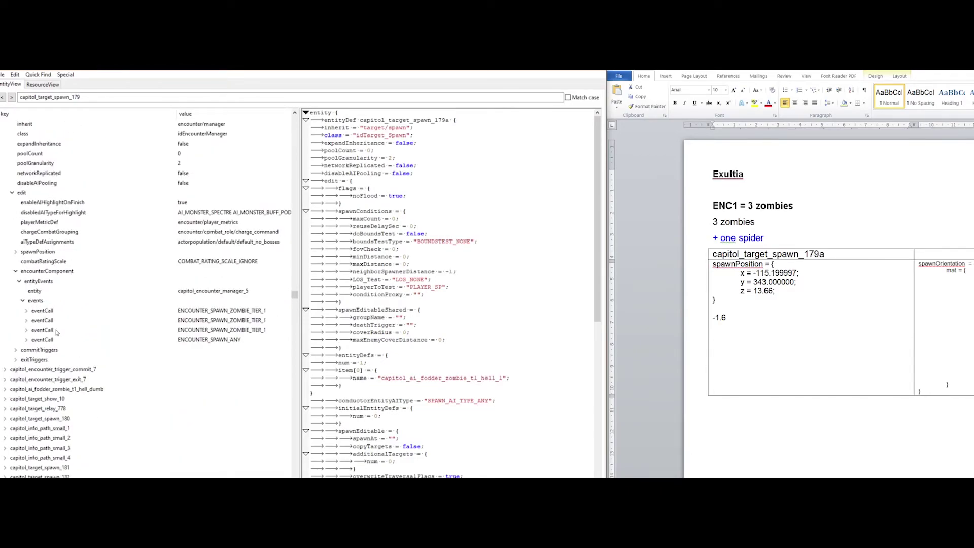
click(55, 330)
click(28, 331)
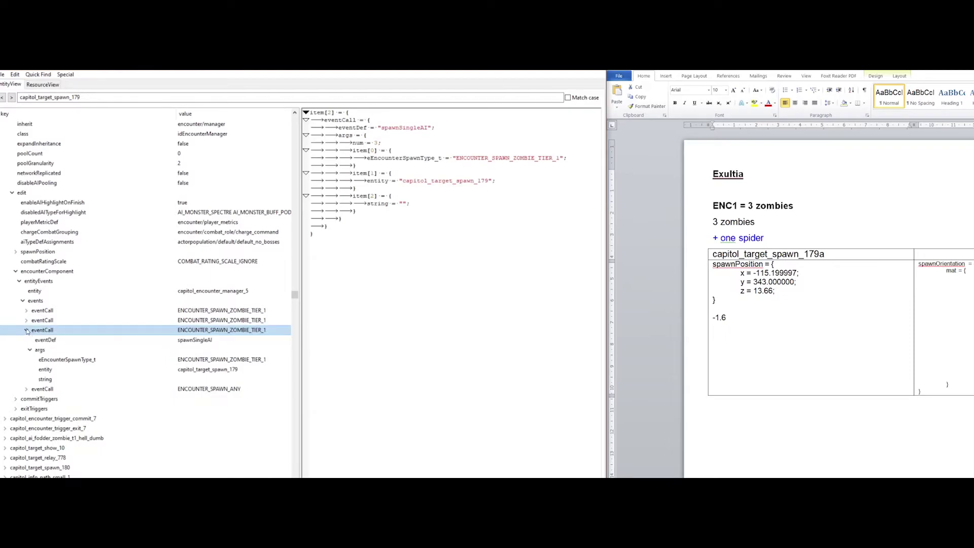
click(239, 373)
click(239, 373)
text(a)
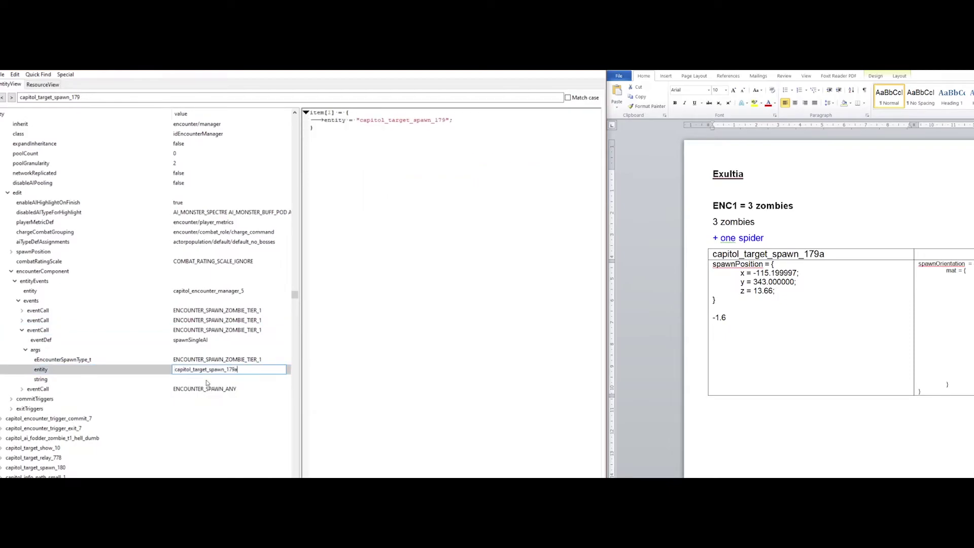
key(Return)
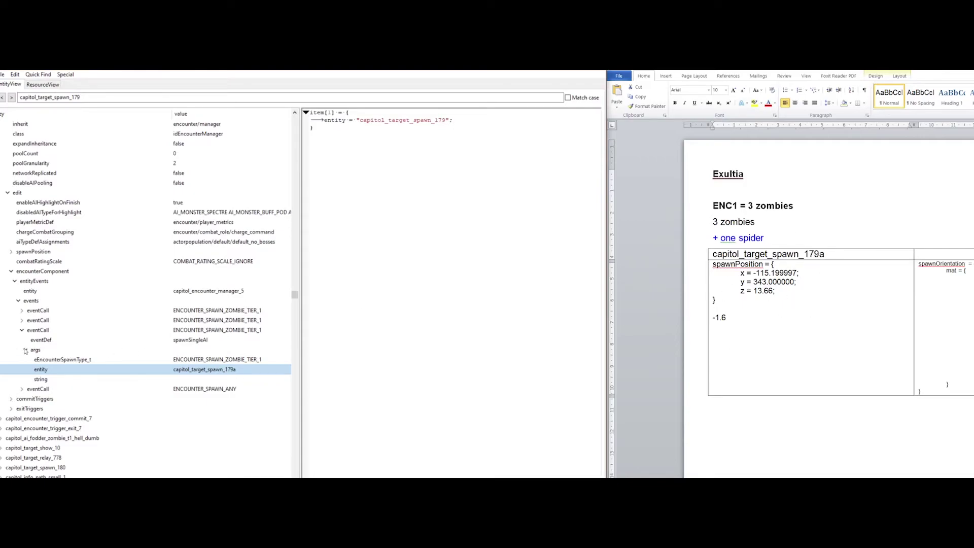
Set eEncounterSpawnType_t of the third eventCall to ENCOUNTER_SPAWN_ARACHNOTRON and accept the auto-resolve for the incompatible spawn group
click(23, 331)
click(23, 331)
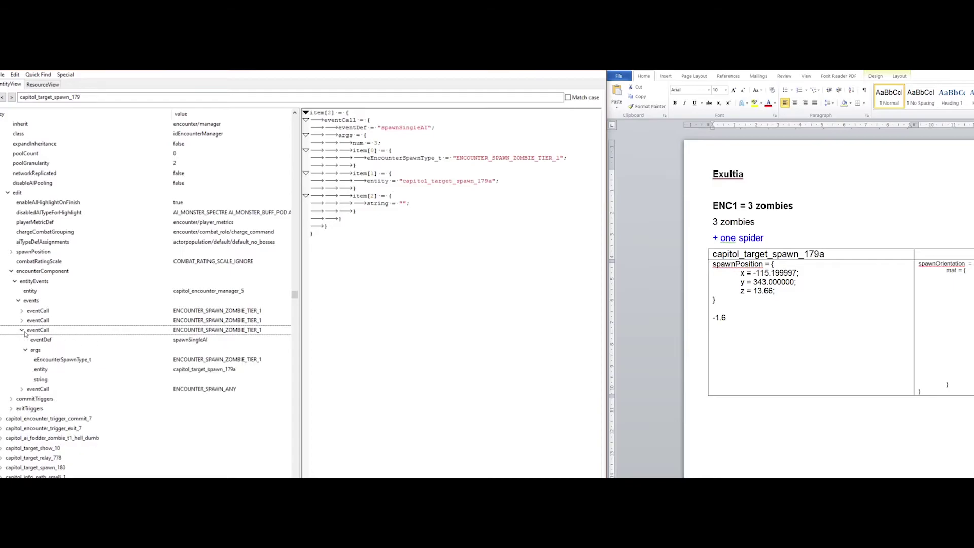
click(218, 368)
click(217, 361)
click(254, 360)
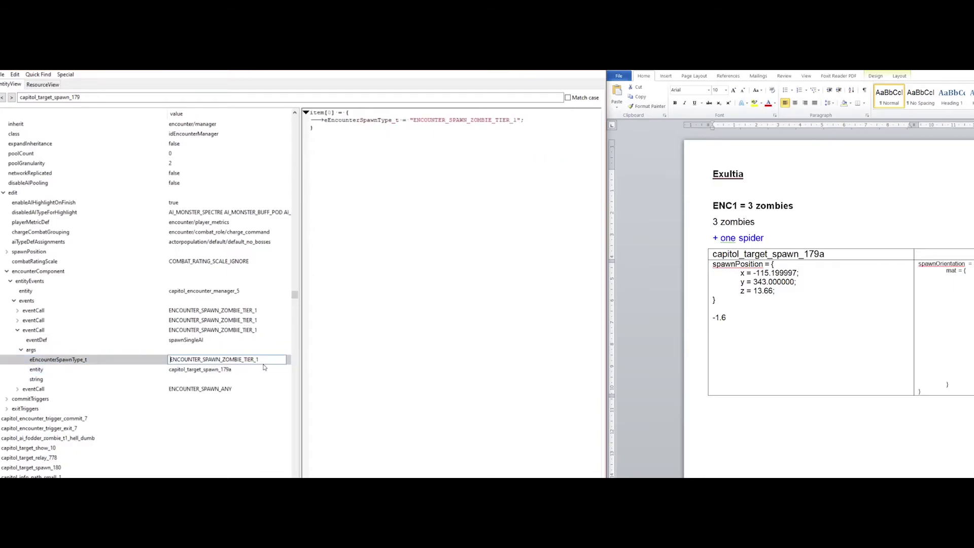
drag(223, 360, 261, 360)
text(ANY)
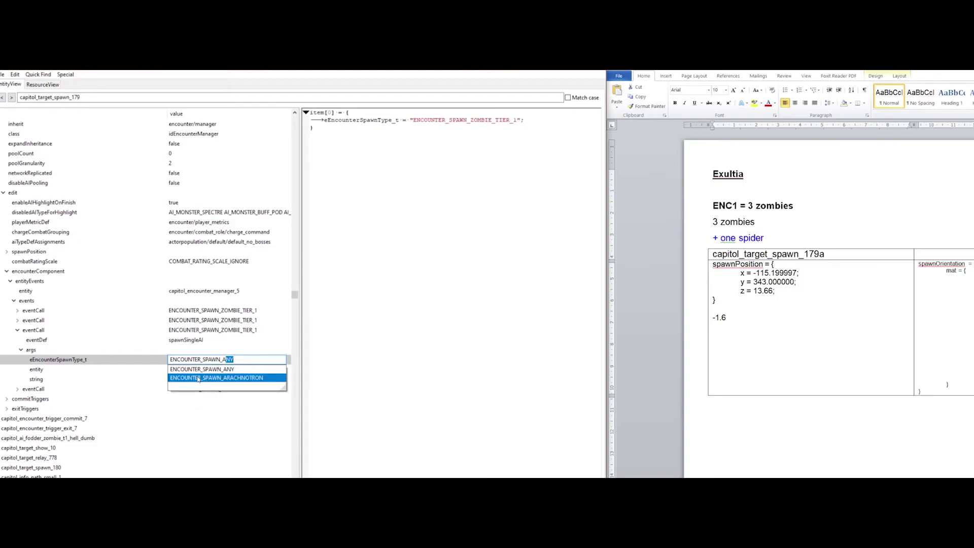
click(198, 378)
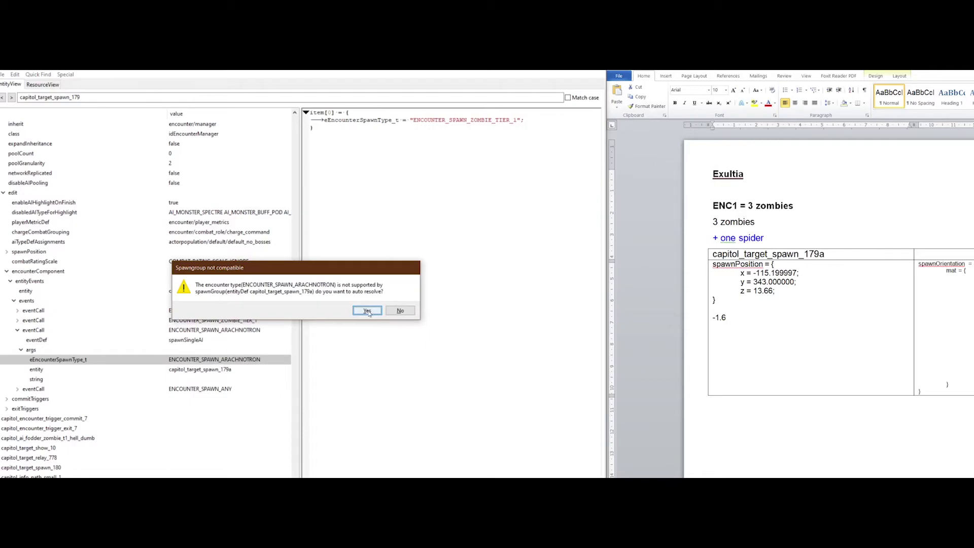
click(367, 311)
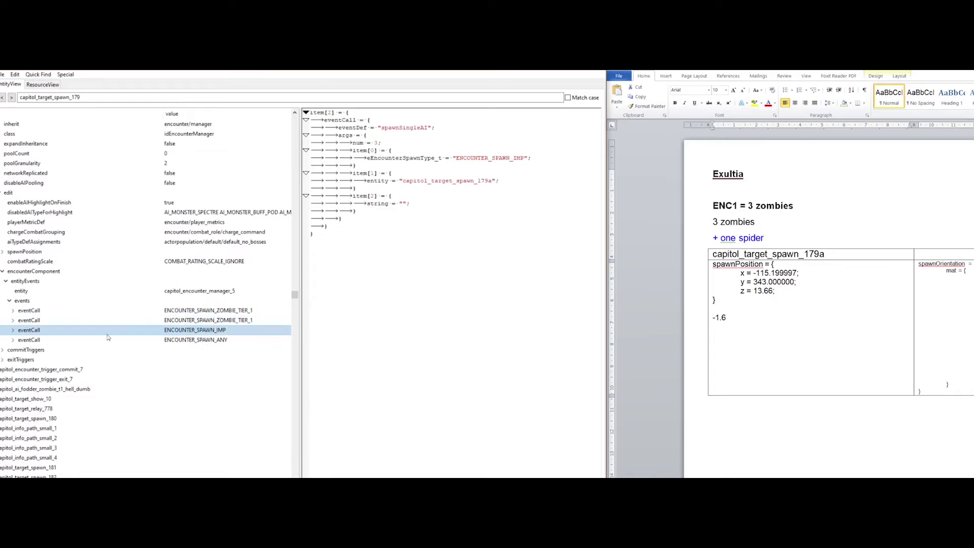
Switch to the game and advance to the first Exultia encounter to check the added demon
click(23, 320)
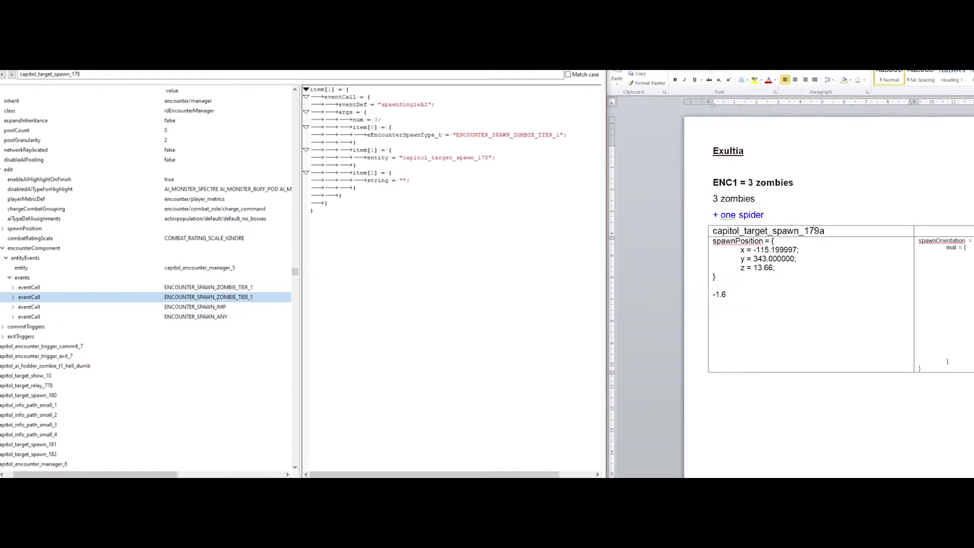
click(71, 460)
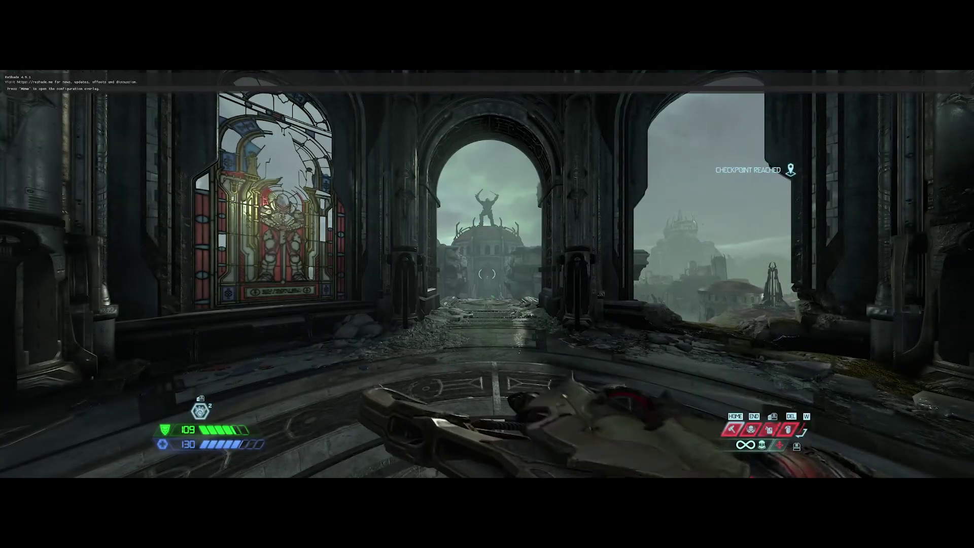
key(Up)
key(5)
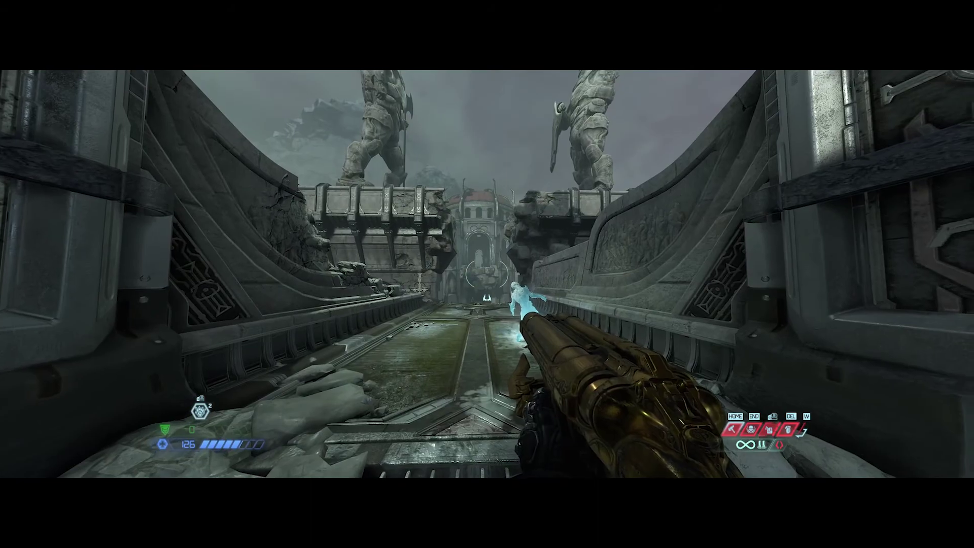
Turn on god mode with the god command in the game console
key(grave)
text(god)
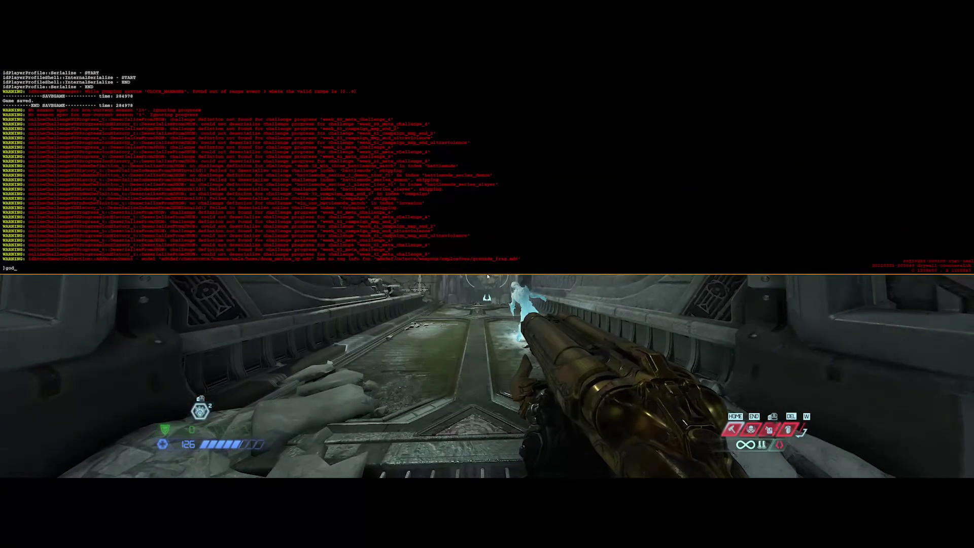
key(Return)
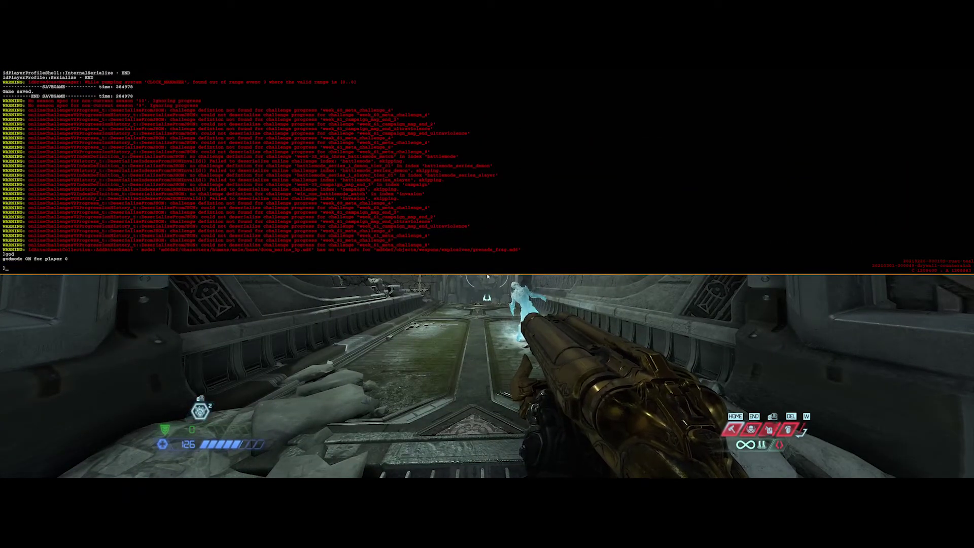
Recall the earlier mh_spawninfo command in the game console, close the console and return to EntityHero
text(god)
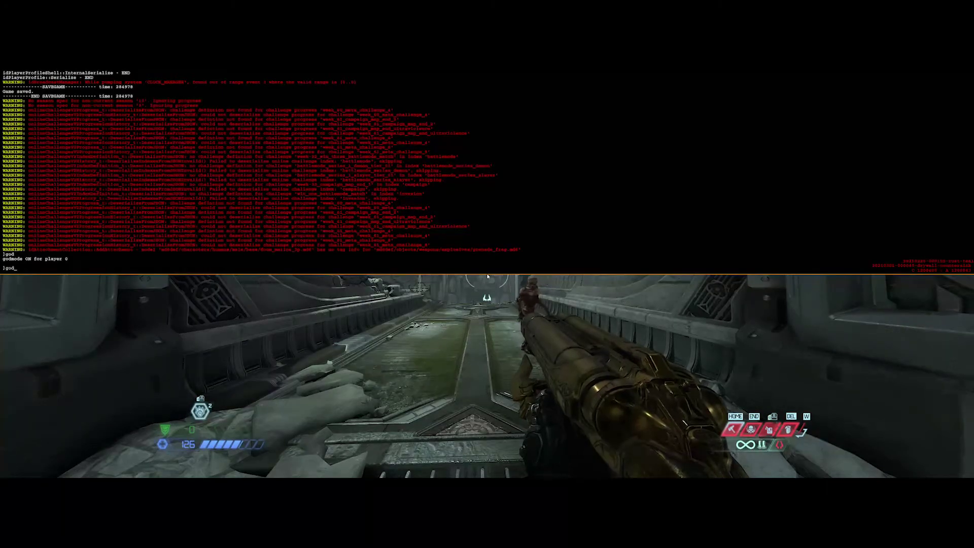
key(Up)
key(Up)
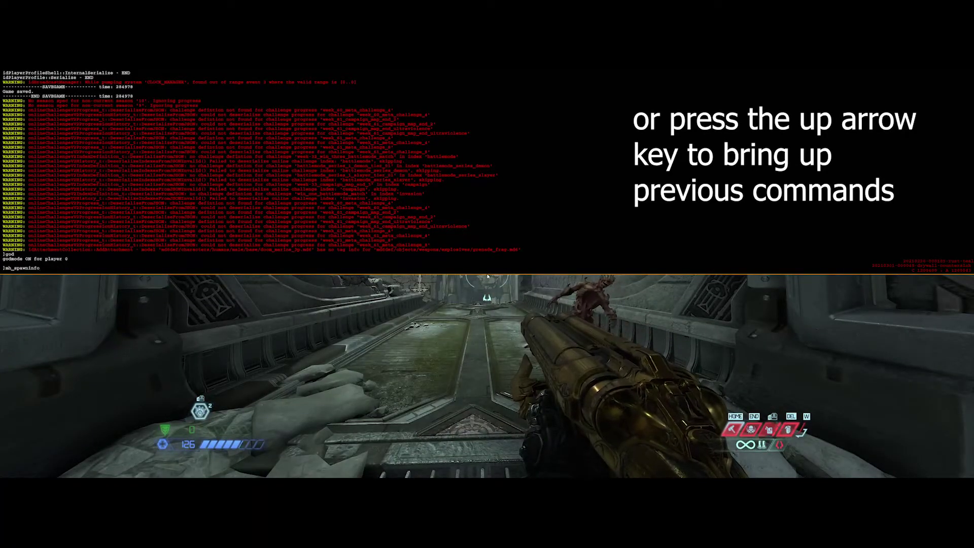
key(Return)
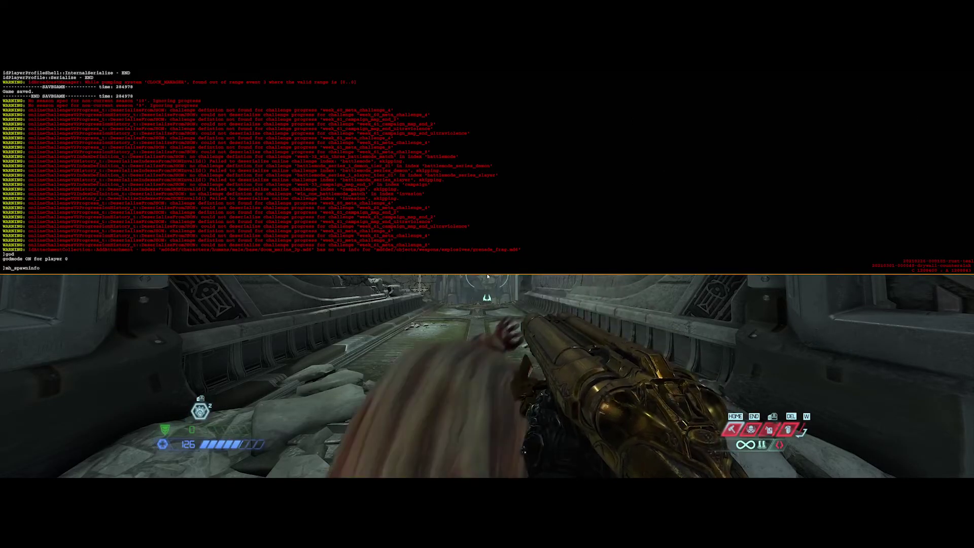
key(grave)
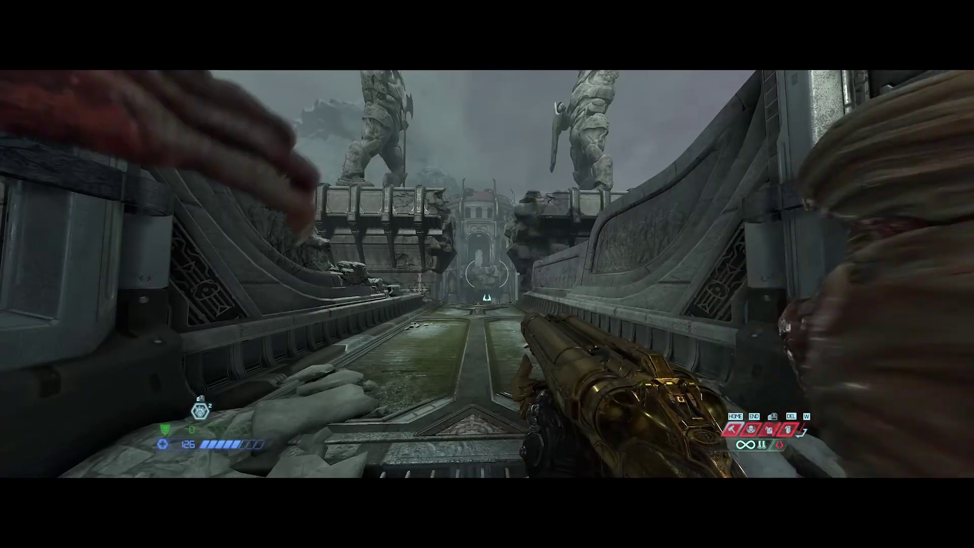
key(Escape)
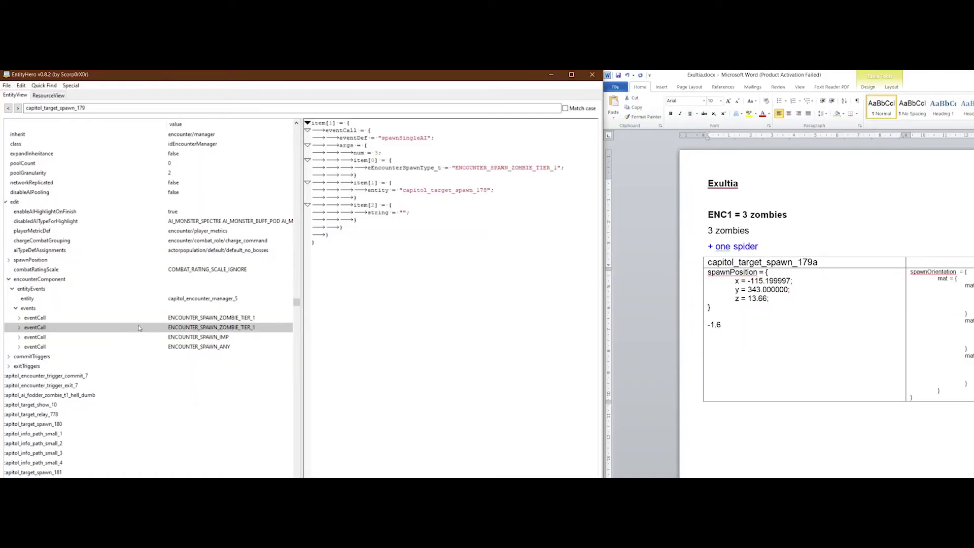
Trace the entity name in the ENCOUNTER_SPAWN_IMP eventCall to capitol_target_spawn_179a and expand that spawn target for review
key(Down)
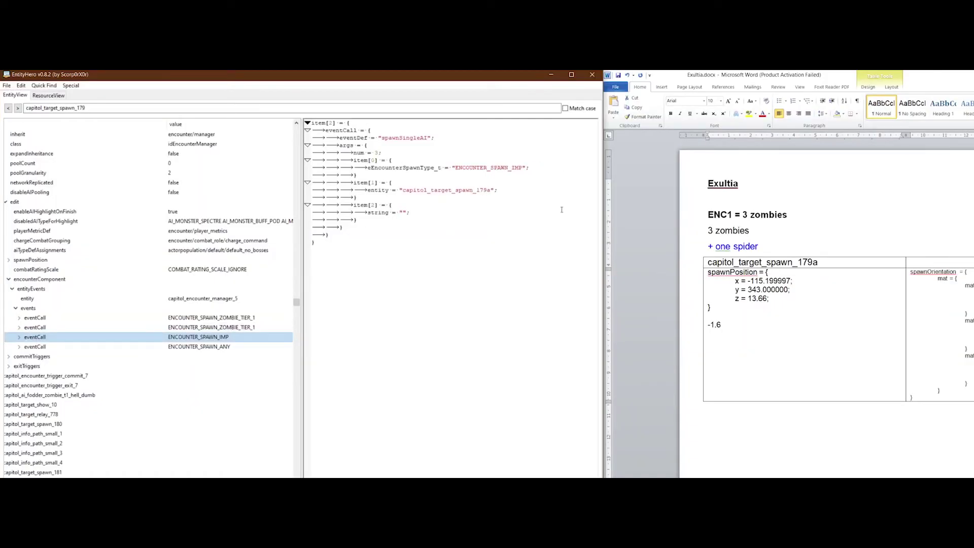
click(491, 191)
shift+click(403, 191)
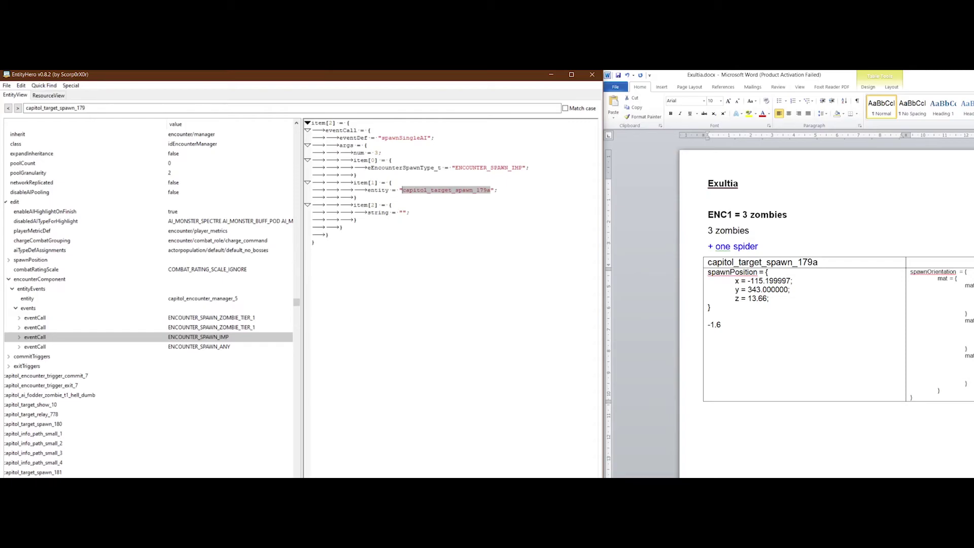
scroll(129, 370, left, 1)
scroll(129, 370, up, 6)
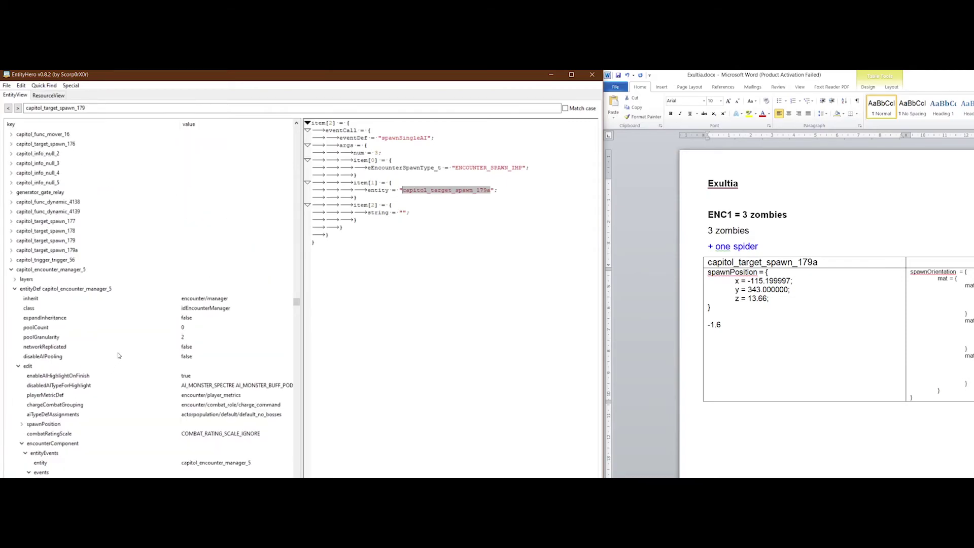
click(11, 260)
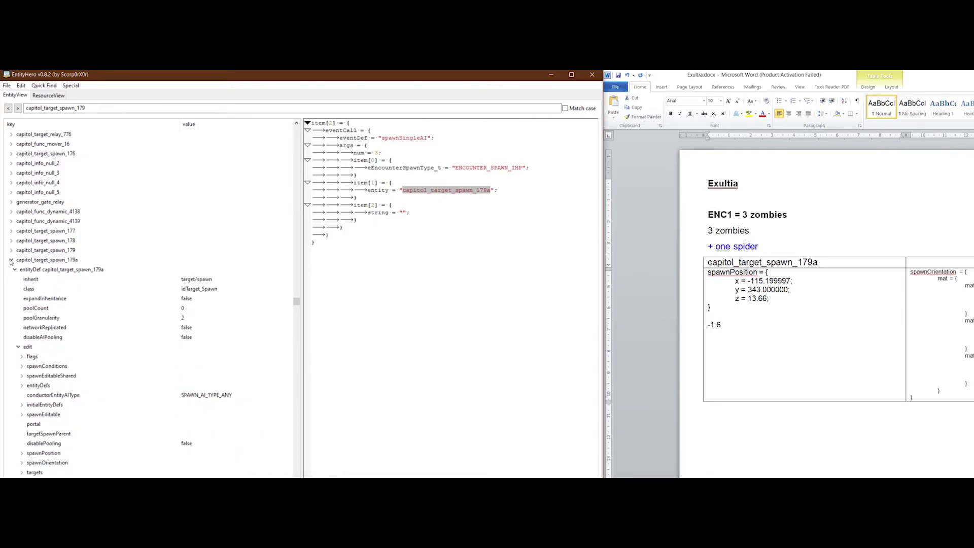
scroll(27, 302, down, 3)
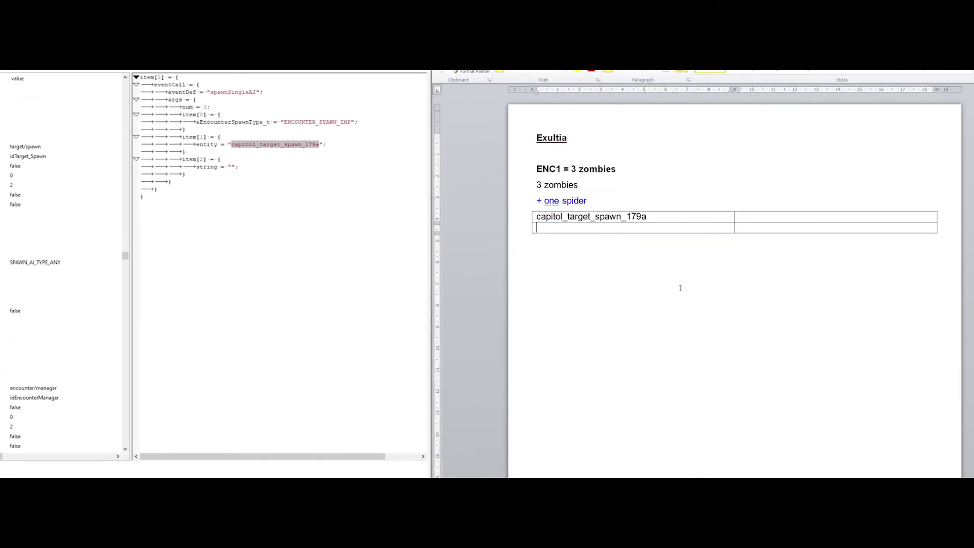
Paste the copied spawnOrientation and spawnPosition blocks under capitol_target_spawn_179a in the Exultia notes table and remove their bold formatting
text(spawnOrientation = { 	mat = { 		mat[0] = { 			x = 0.038348; 			y = 0.998234; 			z = 0.045363; 		} 		mat[1] = { 			x = -0.999263; 			y = 0.038388; 			z=0.000000; 		} 		mat[2] = { 			x = -0.001741; 			y = -0.045330; 			z = 0.998971; 		} 	} } spawnPosition = { 	x = -114.959999; 	y = 352.320007; 	z = 19.660000; })
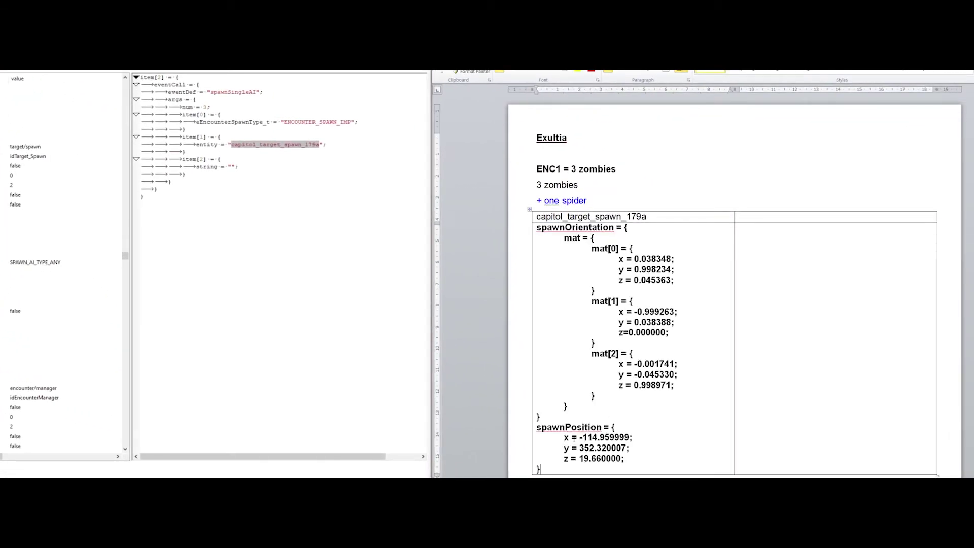
click(527, 234)
key(ctrl+b)
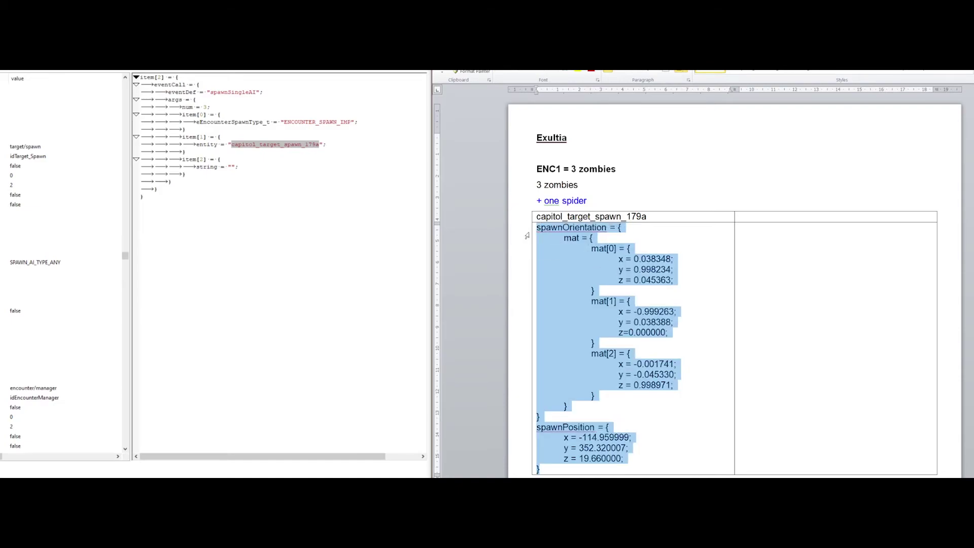
Move the spawnOrientation block from the first column to the second column of the notes table, leaving spawnPosition in the first
click(526, 254)
drag(537, 227, 592, 413)
key(ctrl+c)
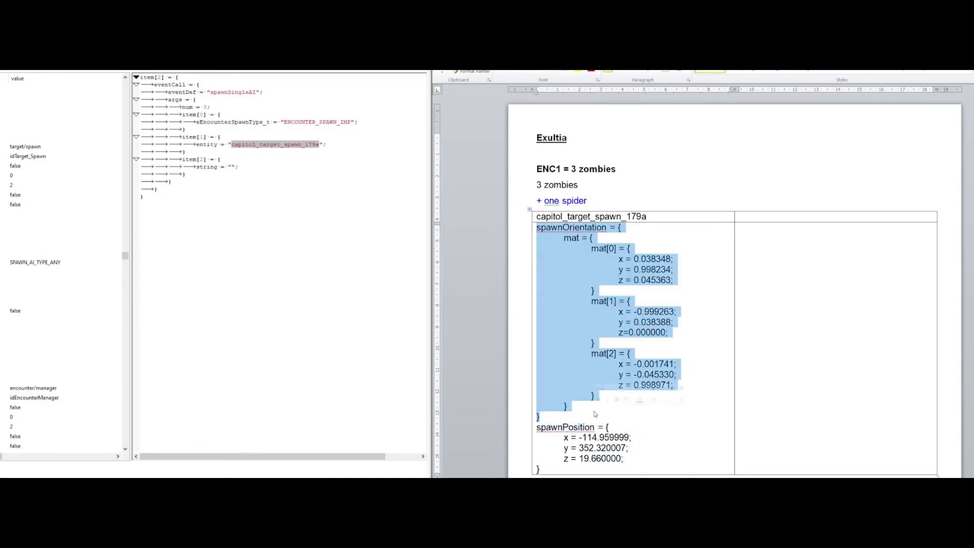
key(Delete)
key(Delete)
click(773, 237)
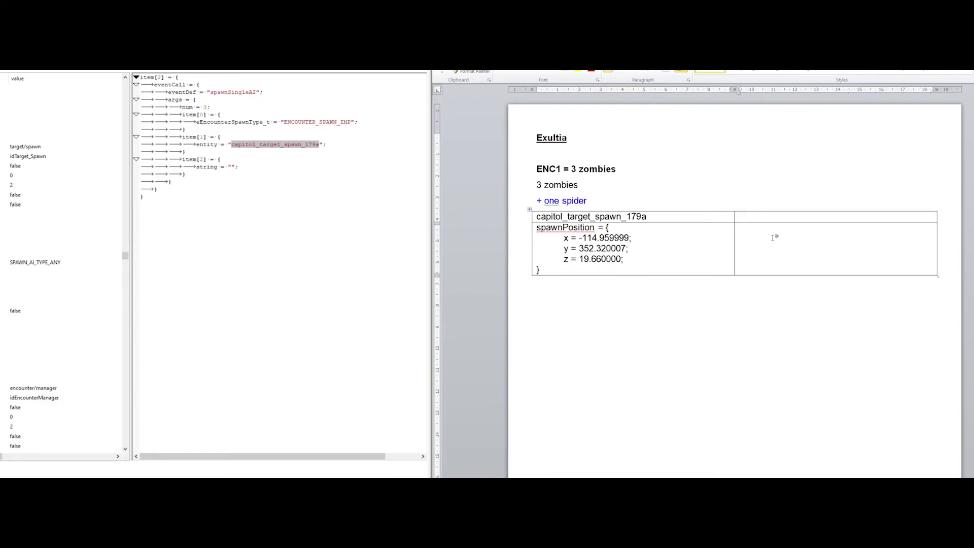
key(ctrl+v)
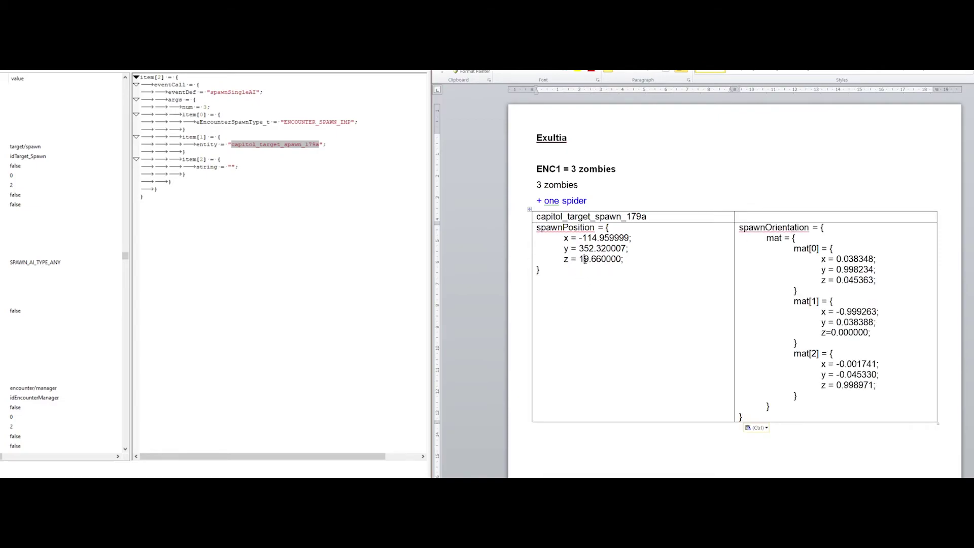
Compute 19.66 - 1.6 in Calculator for the spawn height, then close Calculator
key(super)
text(calc)
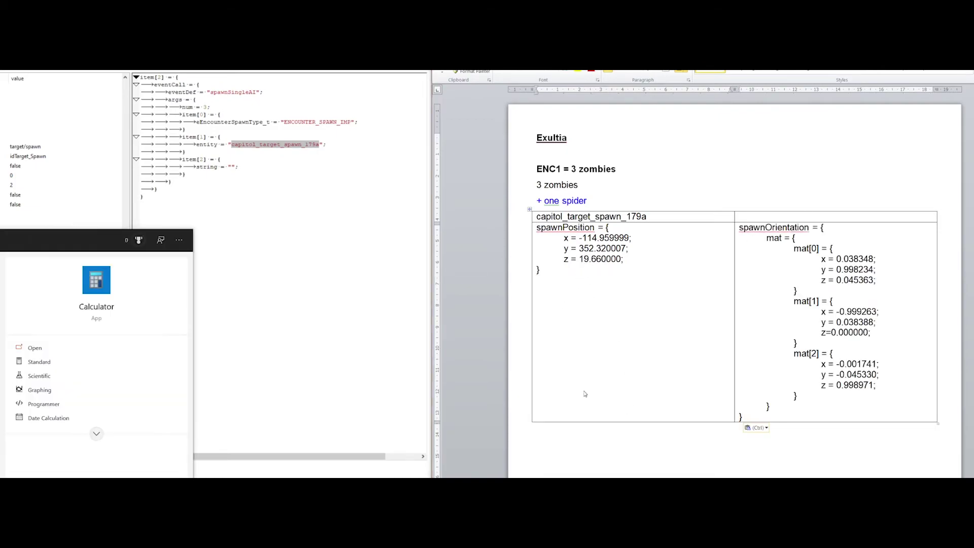
key(Return)
text(19.66 )
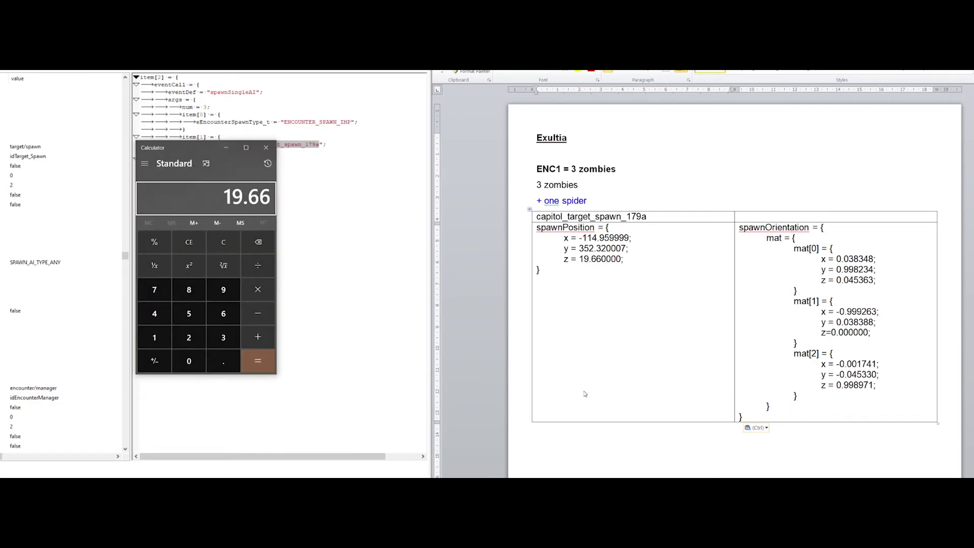
text(- 1.6)
key(Return)
click(266, 147)
Set the spawnPosition z value of capitol_target_spawn_179a in the notes table to 18.06, without trailing zeros
drag(583, 259, 590, 259)
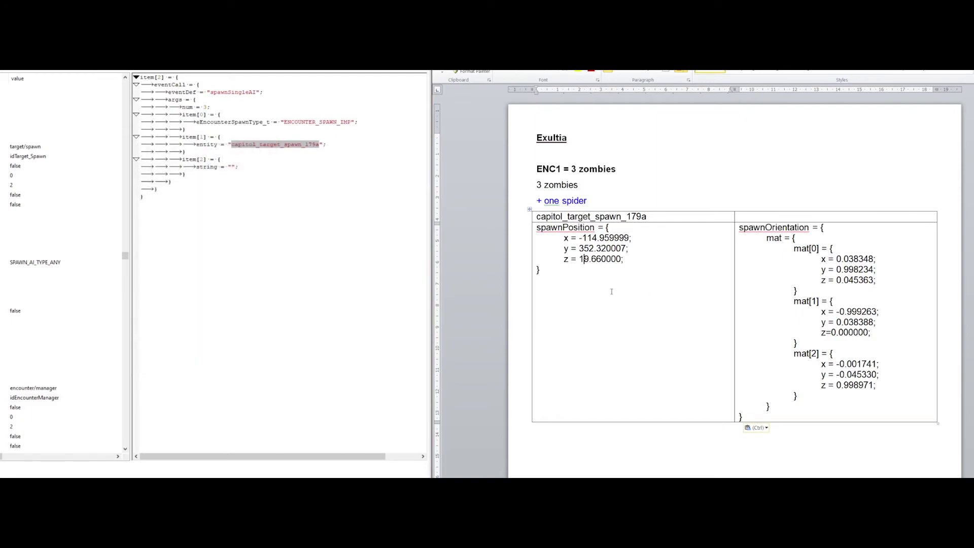
text(8)
key(Right)
key(Delete)
key(Delete)
key(Right)
text(6)
click(543, 300)
key(Up)
key(End)
key(Left)
key(BackSpace)
key(BackSpace)
key(BackSpace)
key(Down)
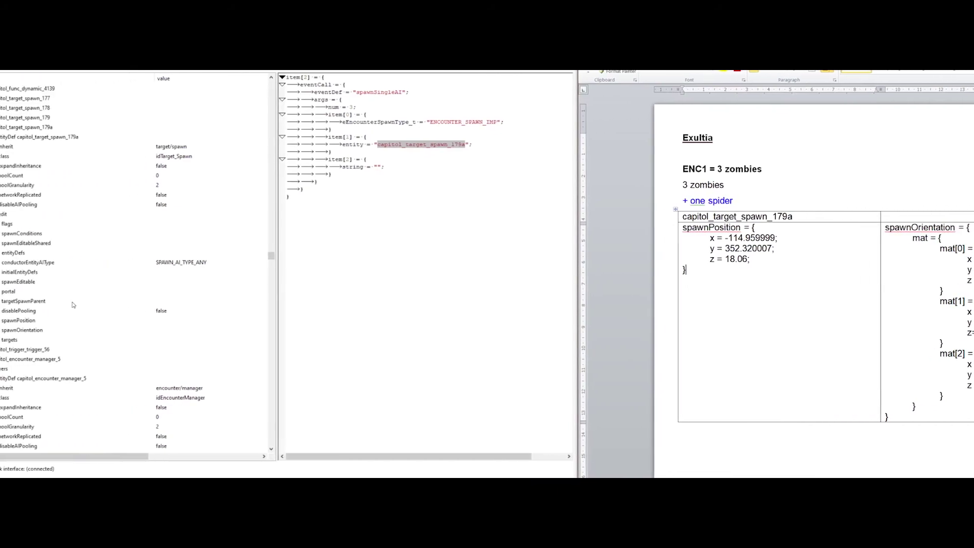
In EntityHero, replace the spawnPosition of capitol_target_spawn_179a with the notes' block: x = -114.959999, y = 352.320007, z = 18.06
click(53, 323)
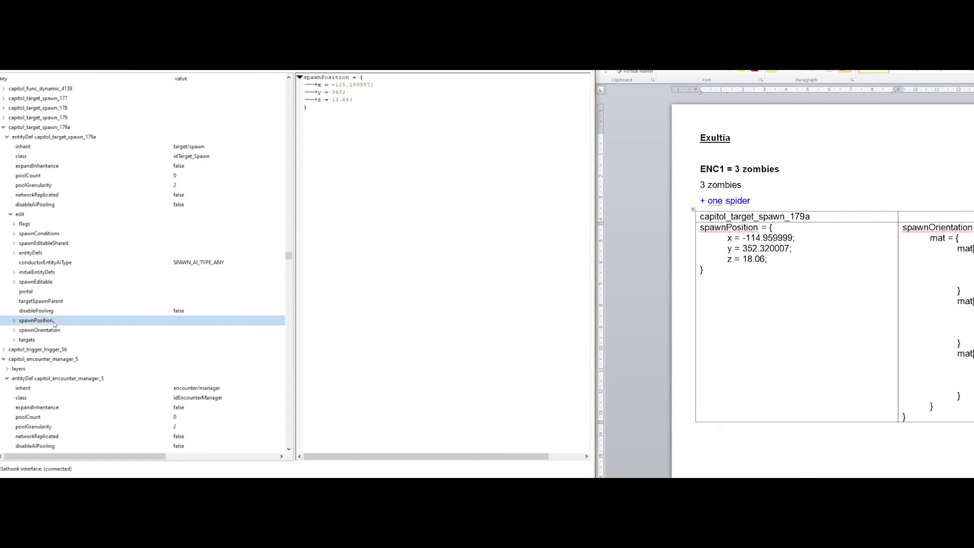
click(761, 304)
drag(736, 277, 706, 231)
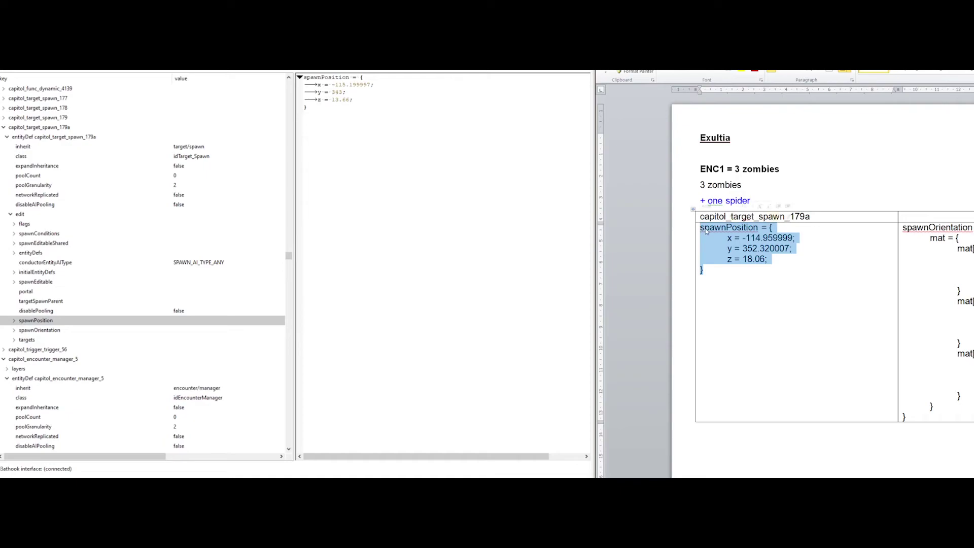
click(512, 188)
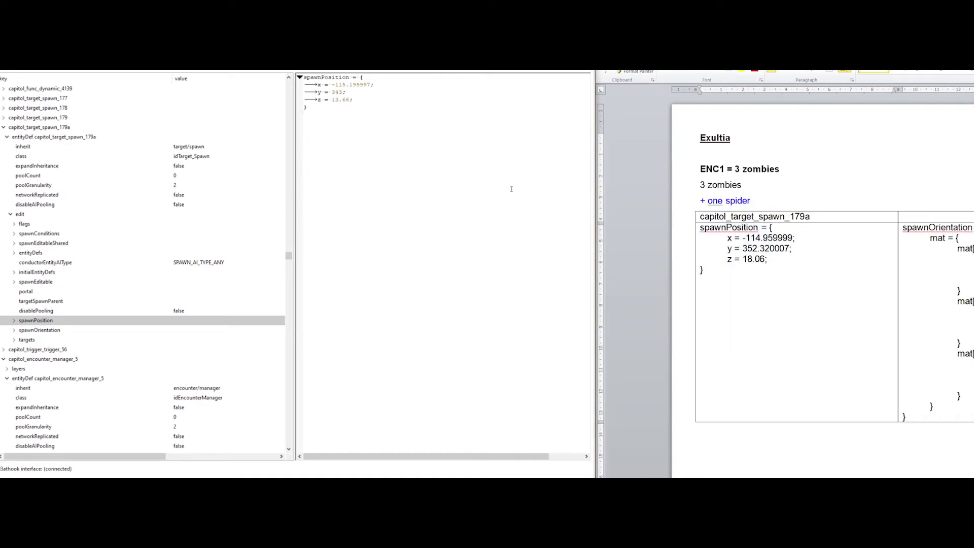
click(58, 313)
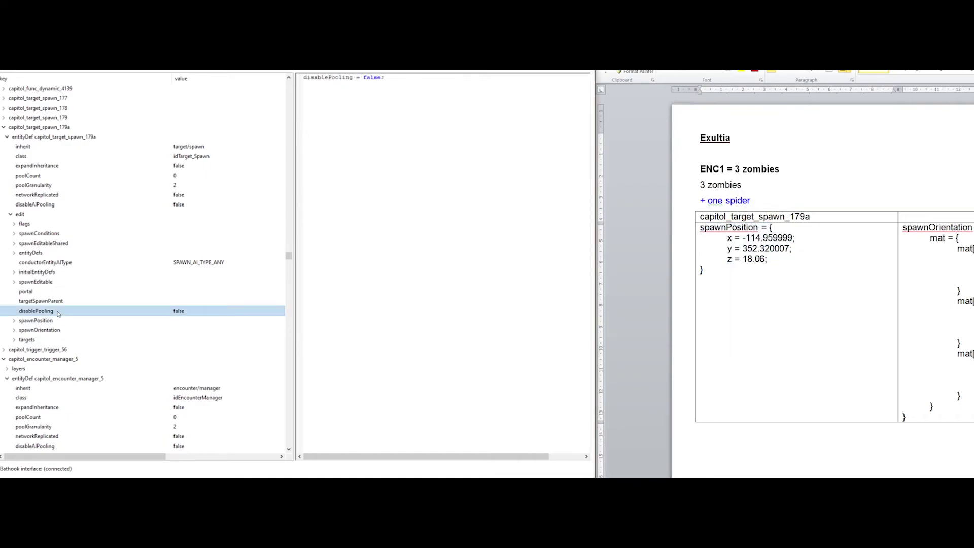
click(53, 320)
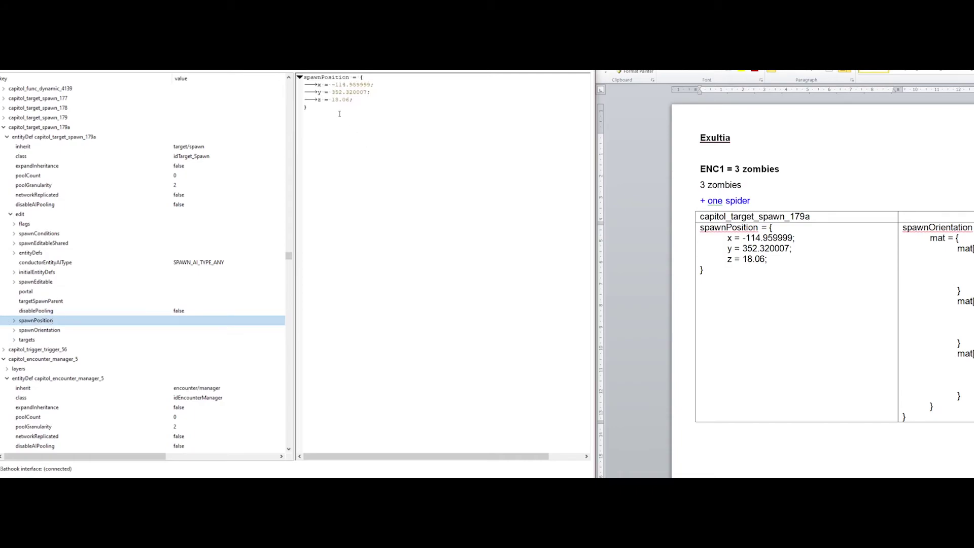
Replace the spawnOrientation block of capitol_target_spawn_179a with the one from the notes table, whose mat[0] x is 0.038348
click(50, 331)
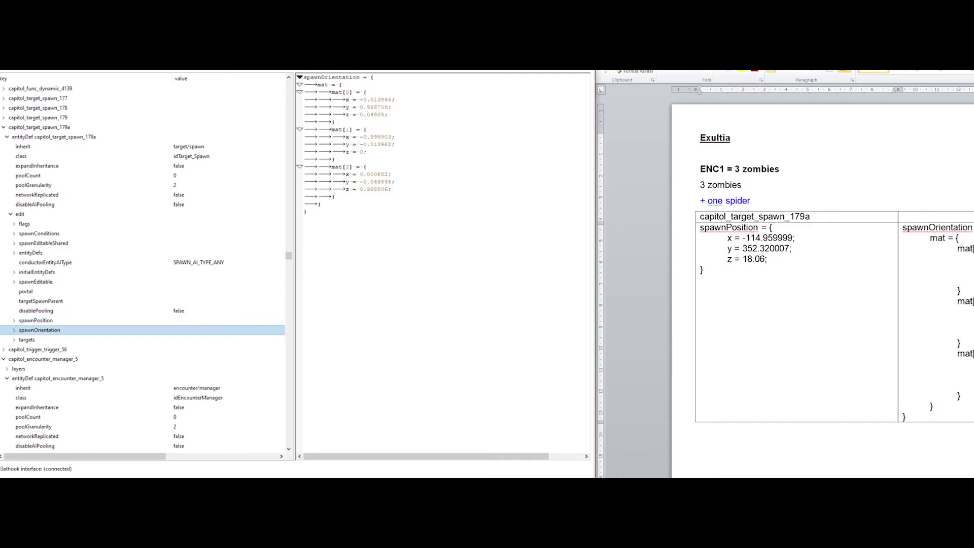
click(906, 417)
shift+click(903, 228)
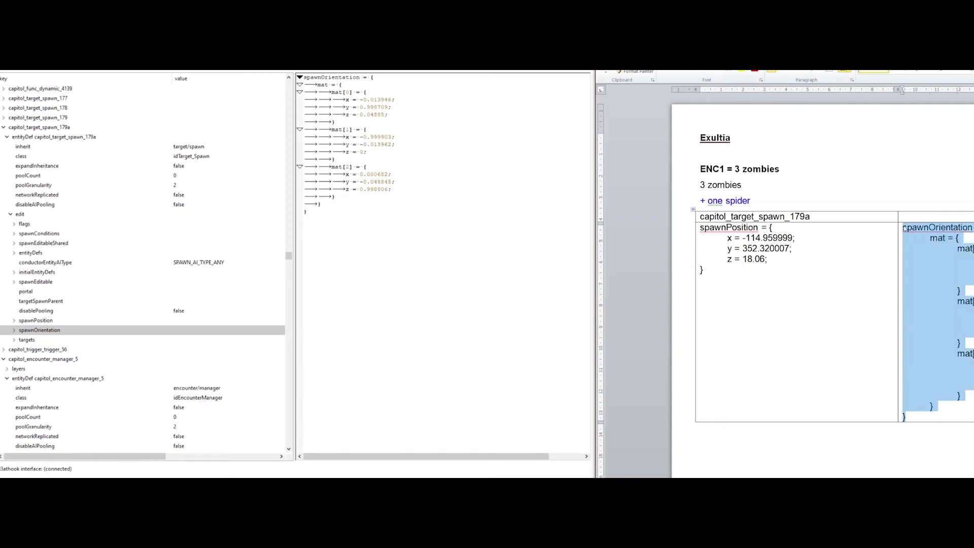
click(496, 319)
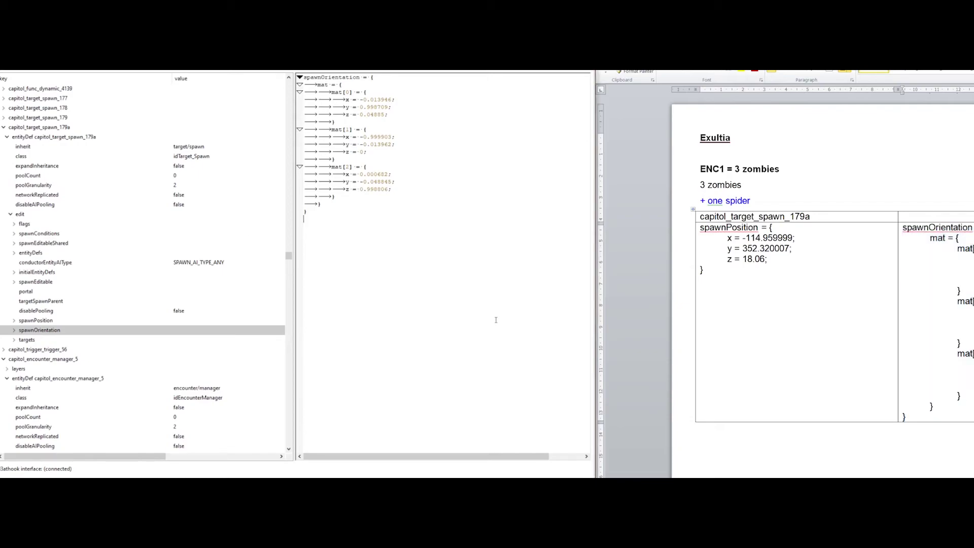
key(ctrl+a)
key(ctrl+v)
click(37, 321)
click(31, 329)
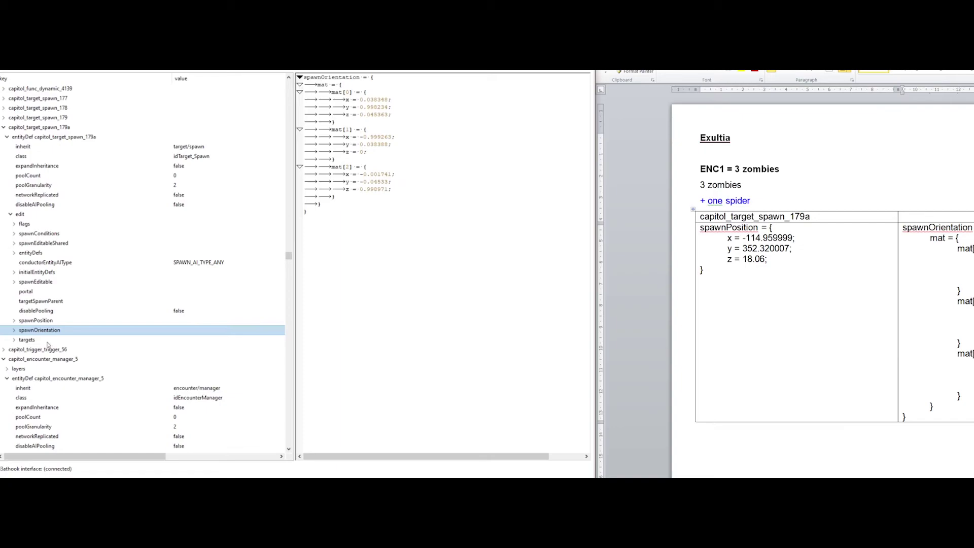
Run the edited level in the game and advance through the first encounter to test the demon's new spawn point
click(56, 246)
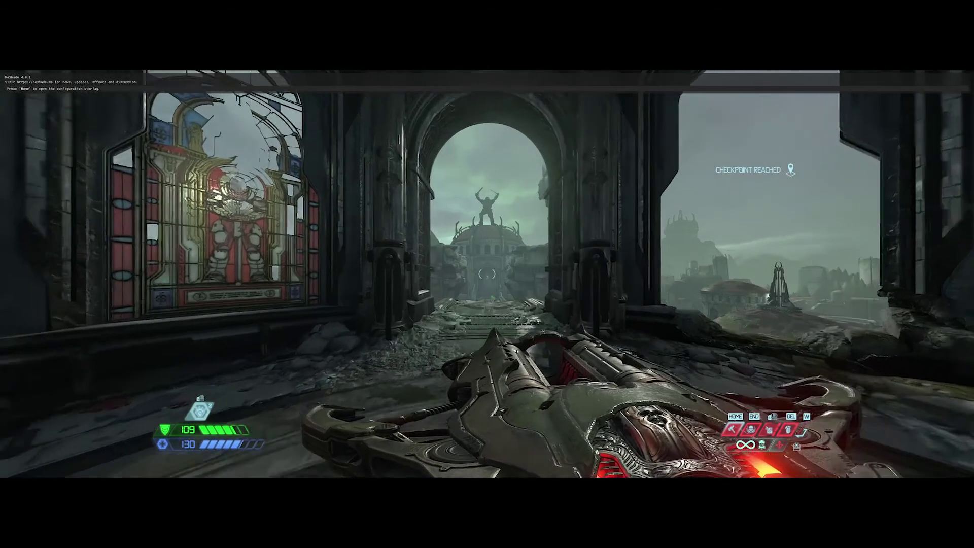
key(w)
key(5)
key(space)
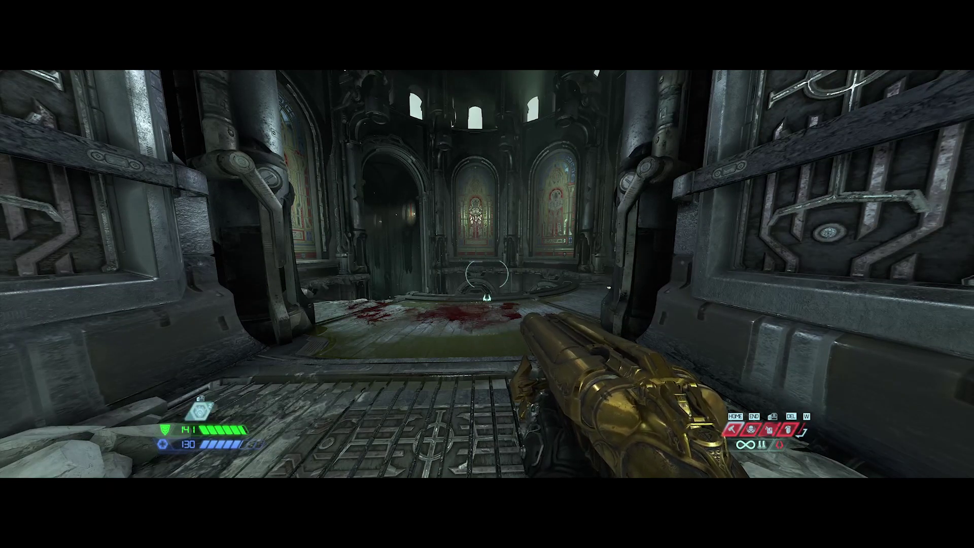
Pause the game and choose to exit to the desktop
key(Escape)
click(264, 263)
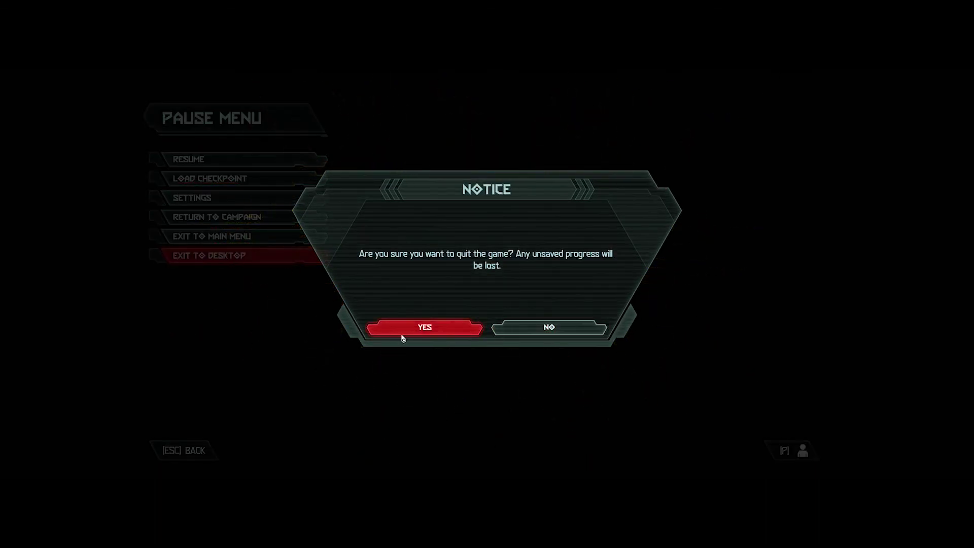